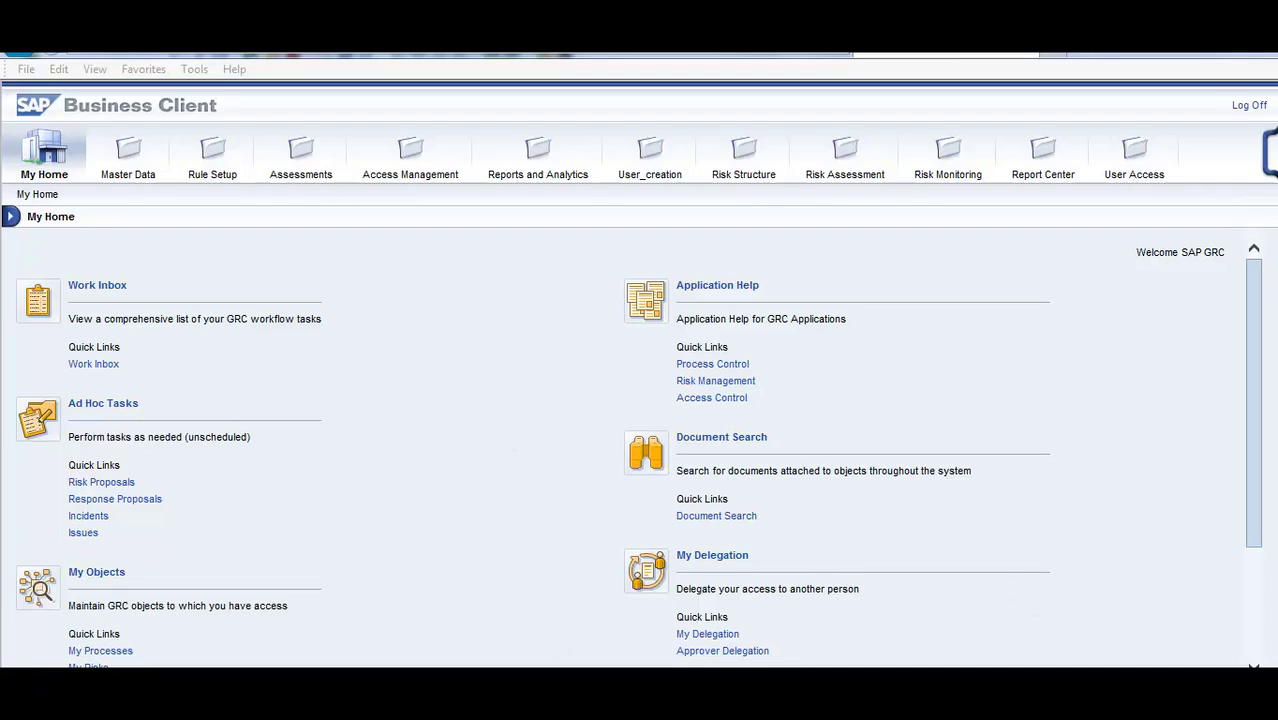
Switch to the Display IMG window and run transaction /nnwbc
{"action": "mouse_move", "coordinate": [478, 695]}
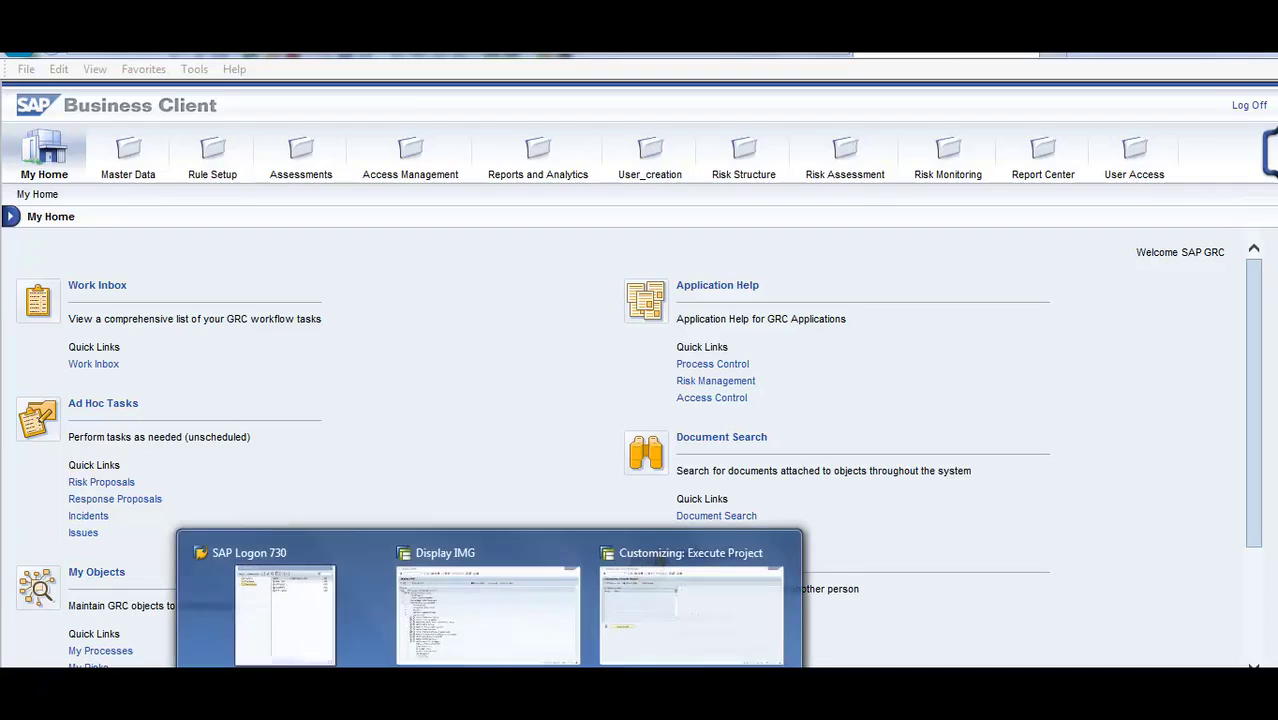
{"action": "left_click", "coordinate": [445, 610]}
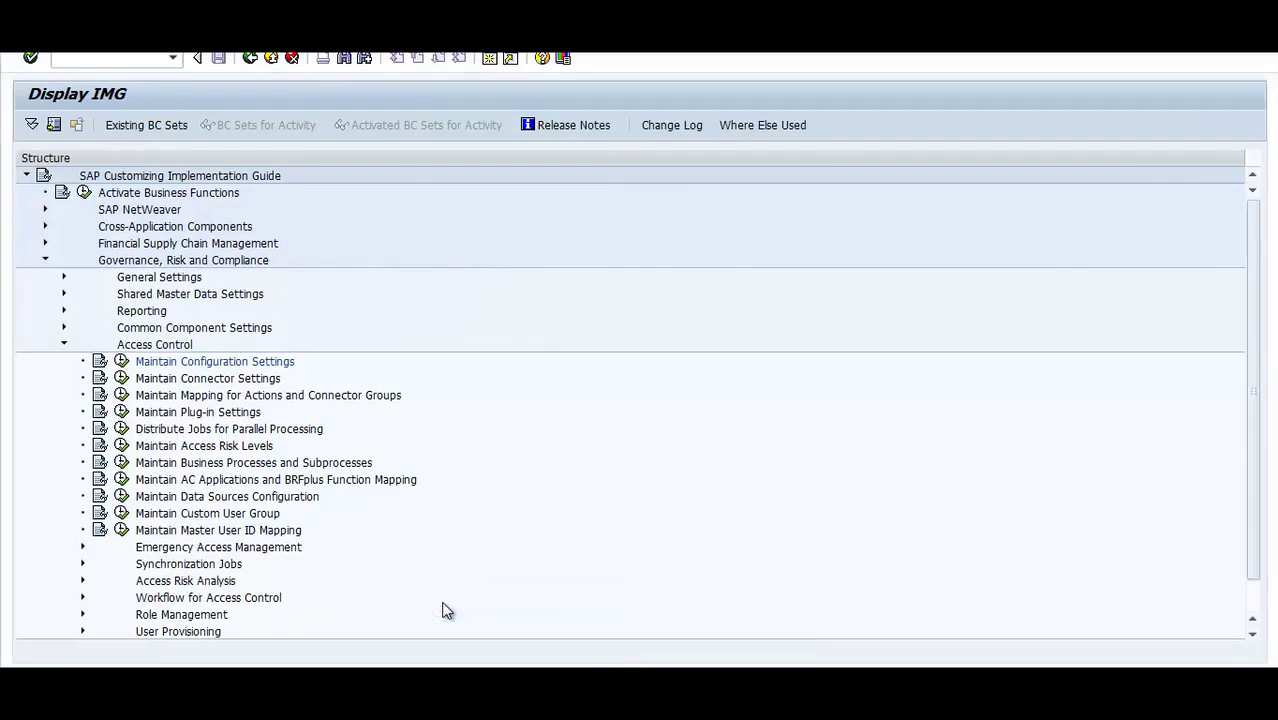
{"action": "left_click", "coordinate": [125, 59]}
{"action": "type", "text": "/nnwbc"}
{"action": "key", "text": "Return"}
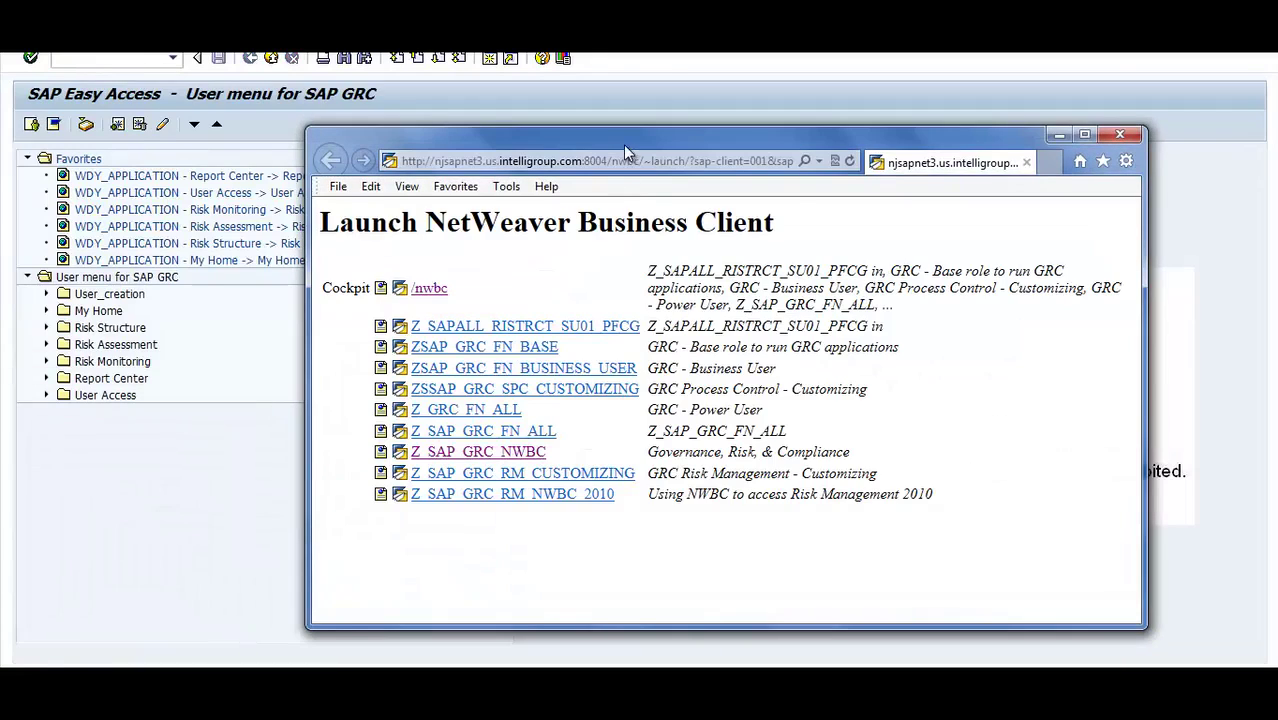
Maximize the launch page and read the Risk Management, Power User, Process Control and Business User role descriptions
{"action": "double_click", "coordinate": [623, 144]}
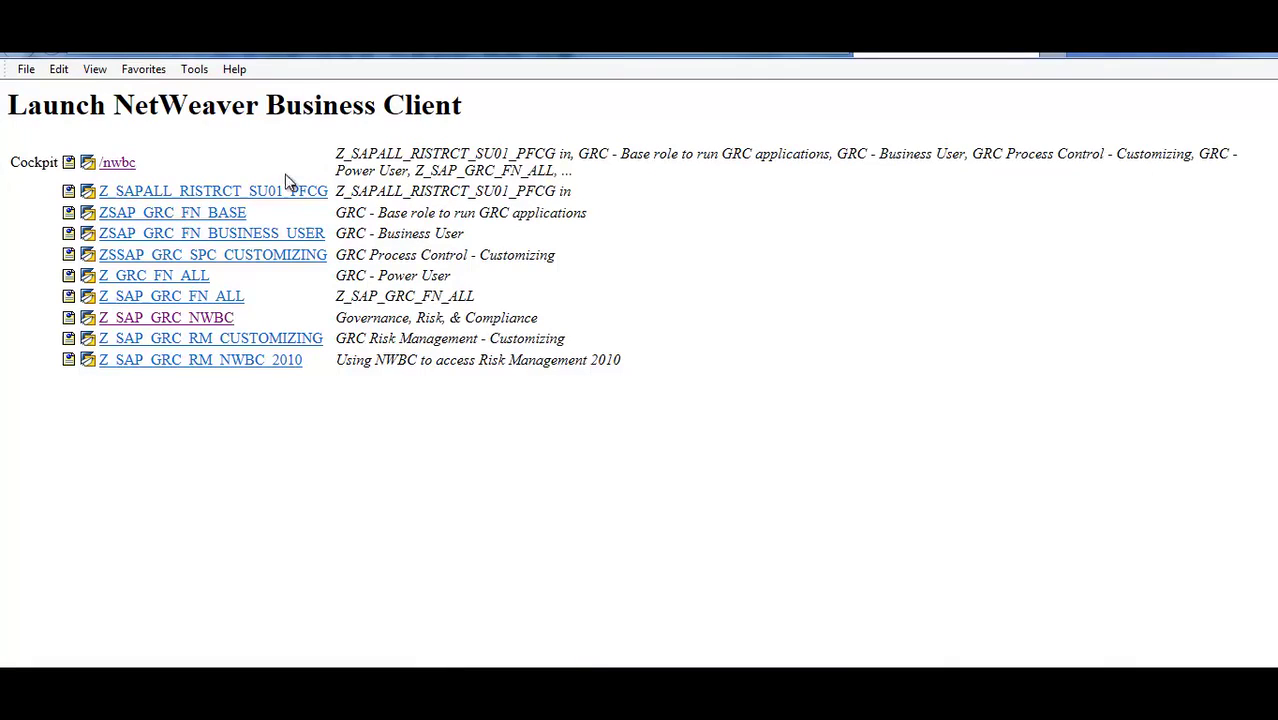
{"action": "triple_click", "coordinate": [420, 318]}
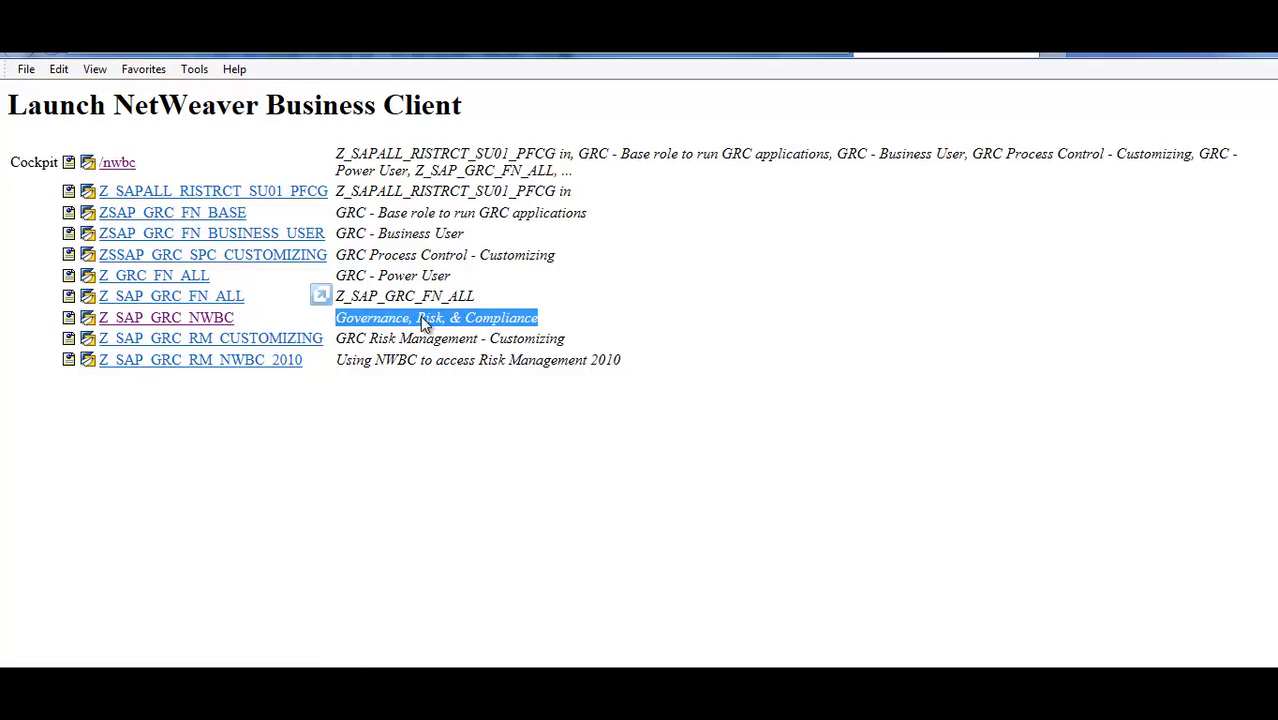
{"action": "triple_click", "coordinate": [441, 341]}
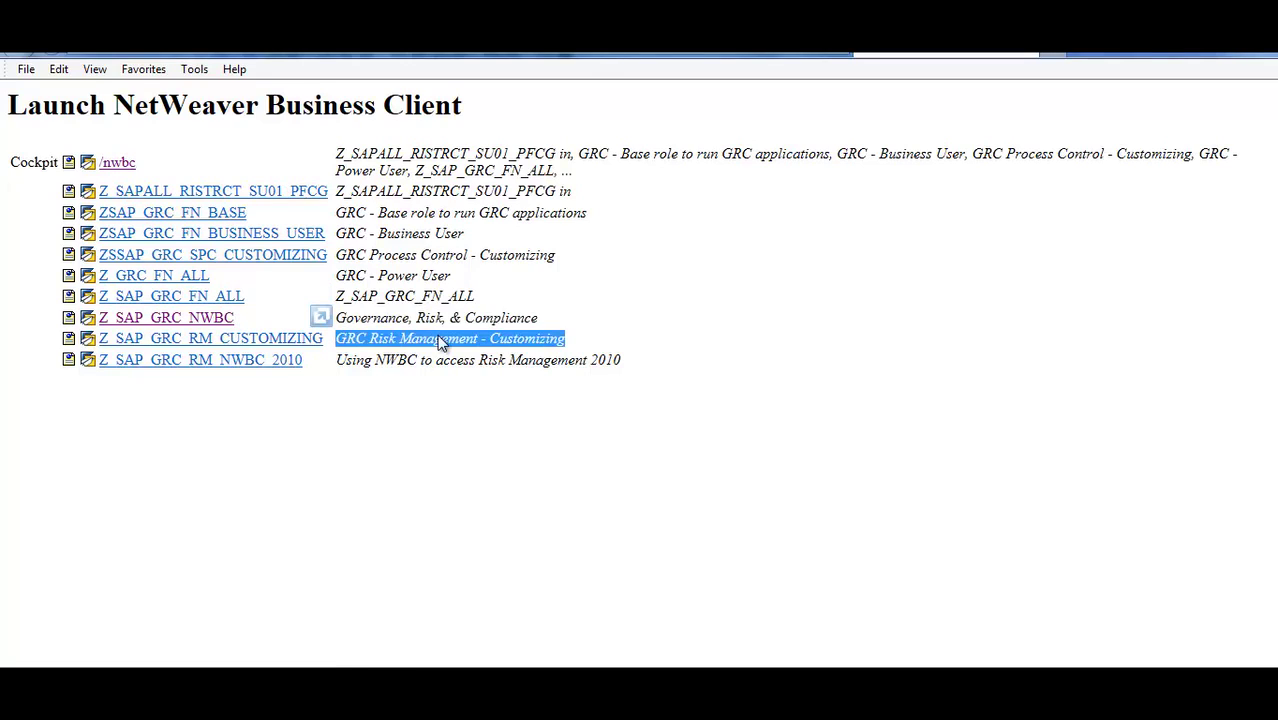
{"action": "triple_click", "coordinate": [446, 362]}
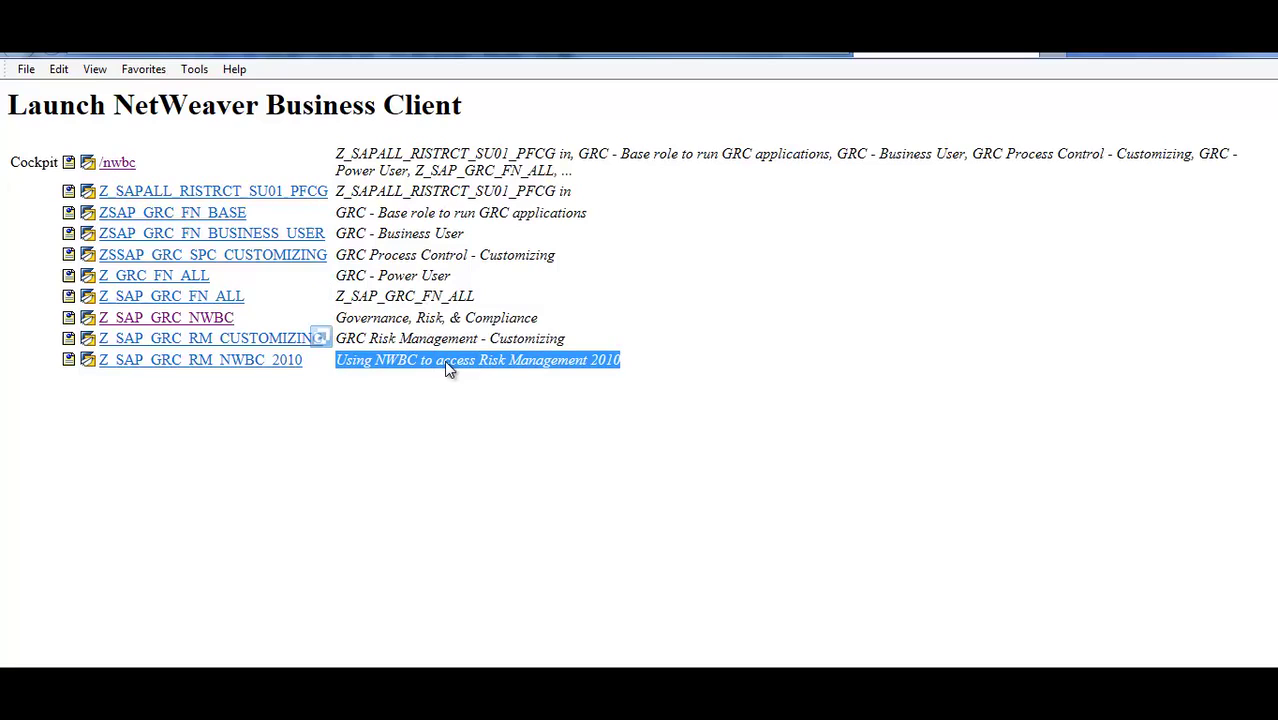
{"action": "triple_click", "coordinate": [425, 278]}
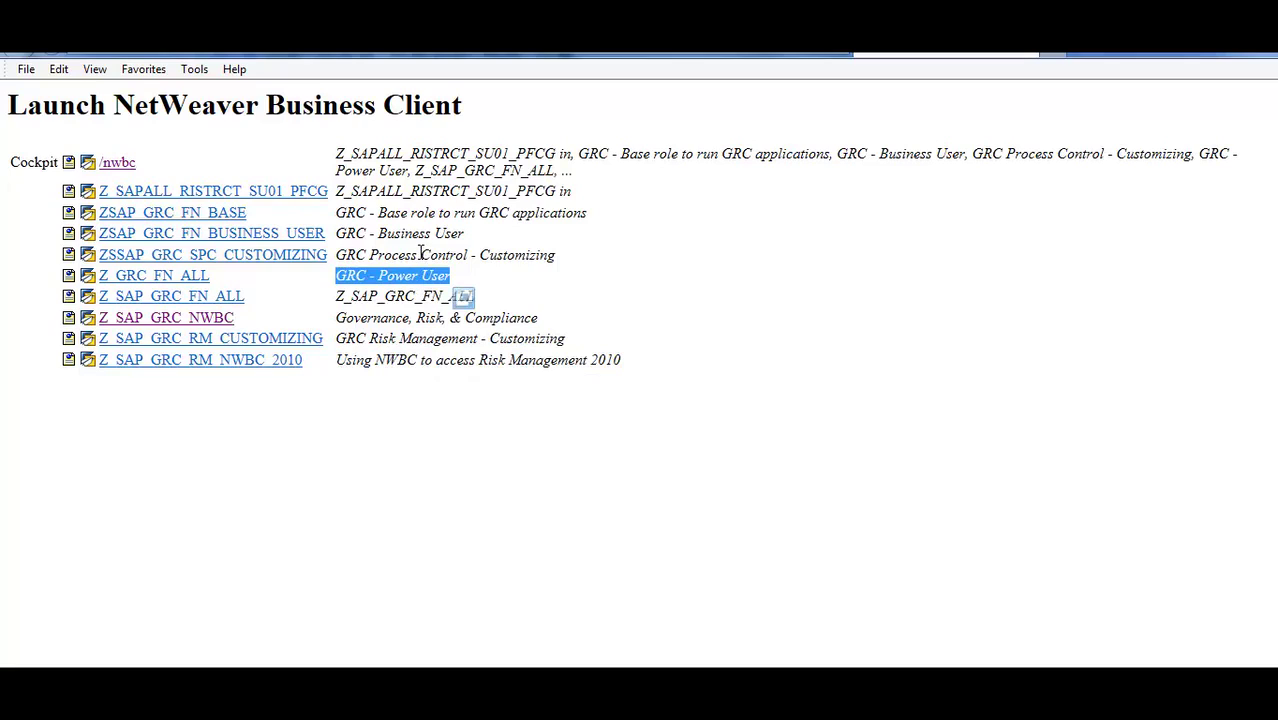
{"action": "triple_click", "coordinate": [424, 256]}
{"action": "triple_click", "coordinate": [416, 232]}
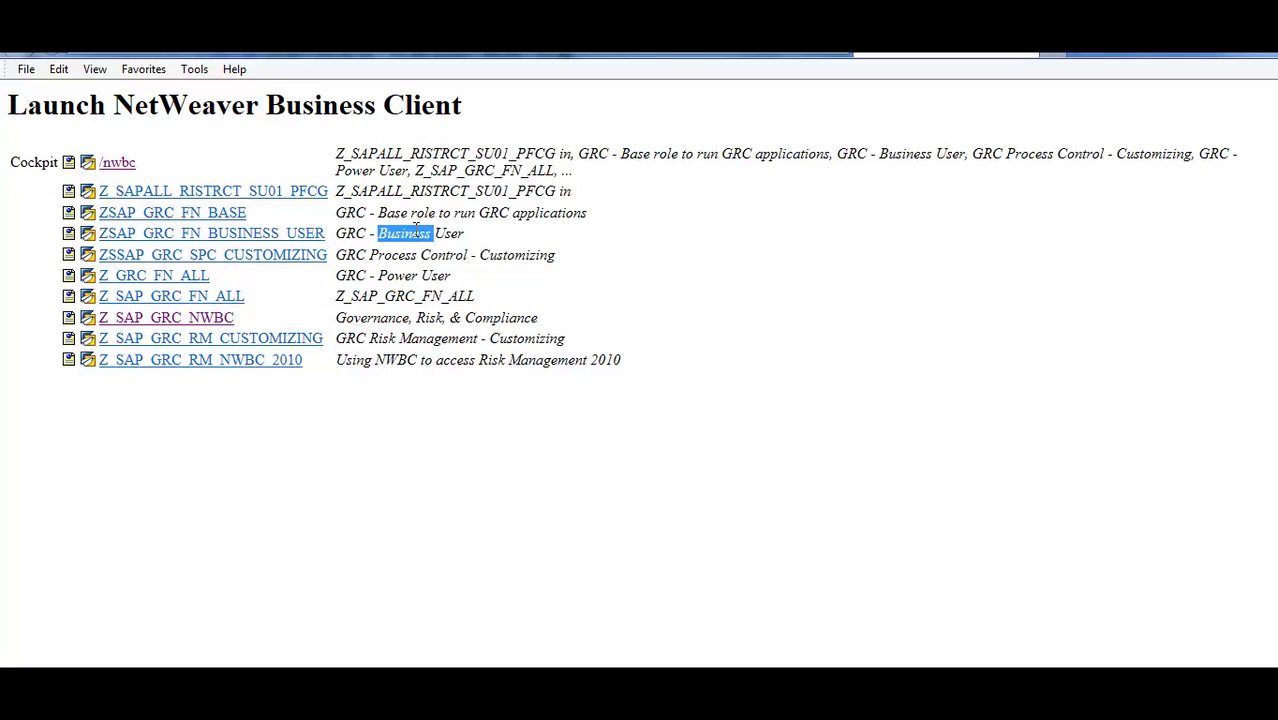
Read the base GRC role, Z_SAPALL_RISTRCT_SU01_PFCG and the Cockpit's combined role list descriptions
{"action": "double_click", "coordinate": [425, 214]}
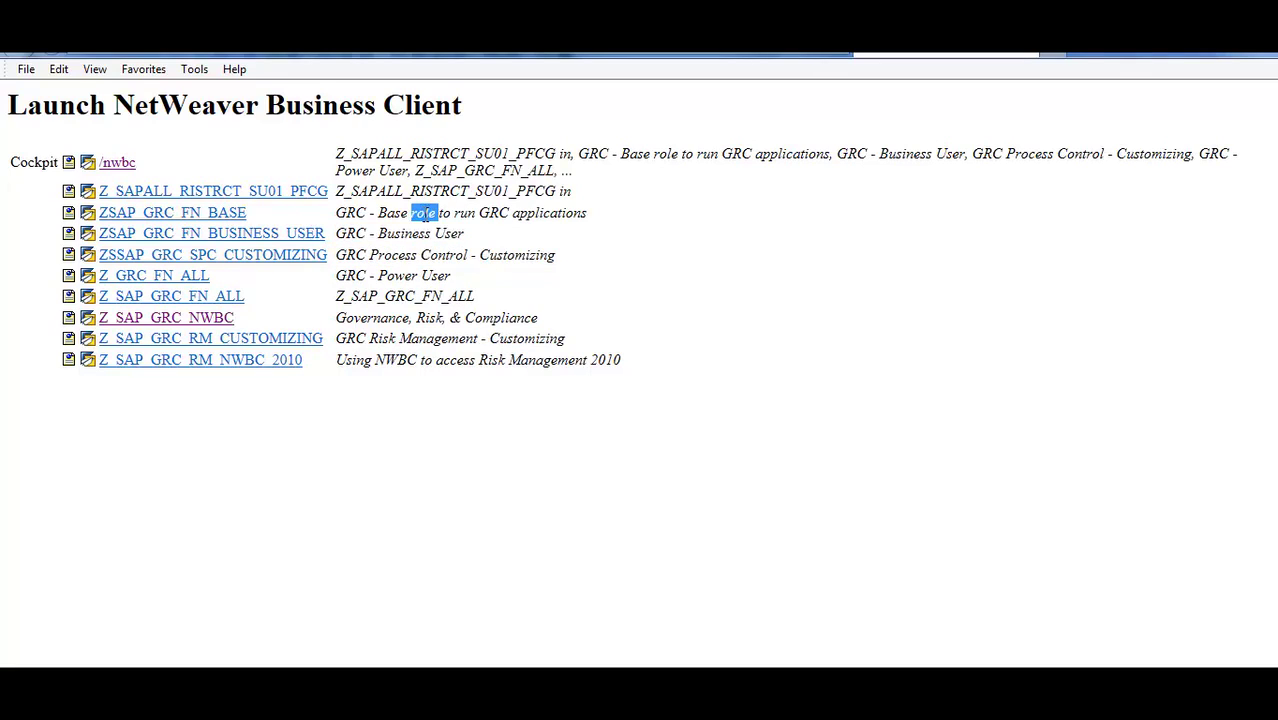
{"action": "triple_click", "coordinate": [425, 214]}
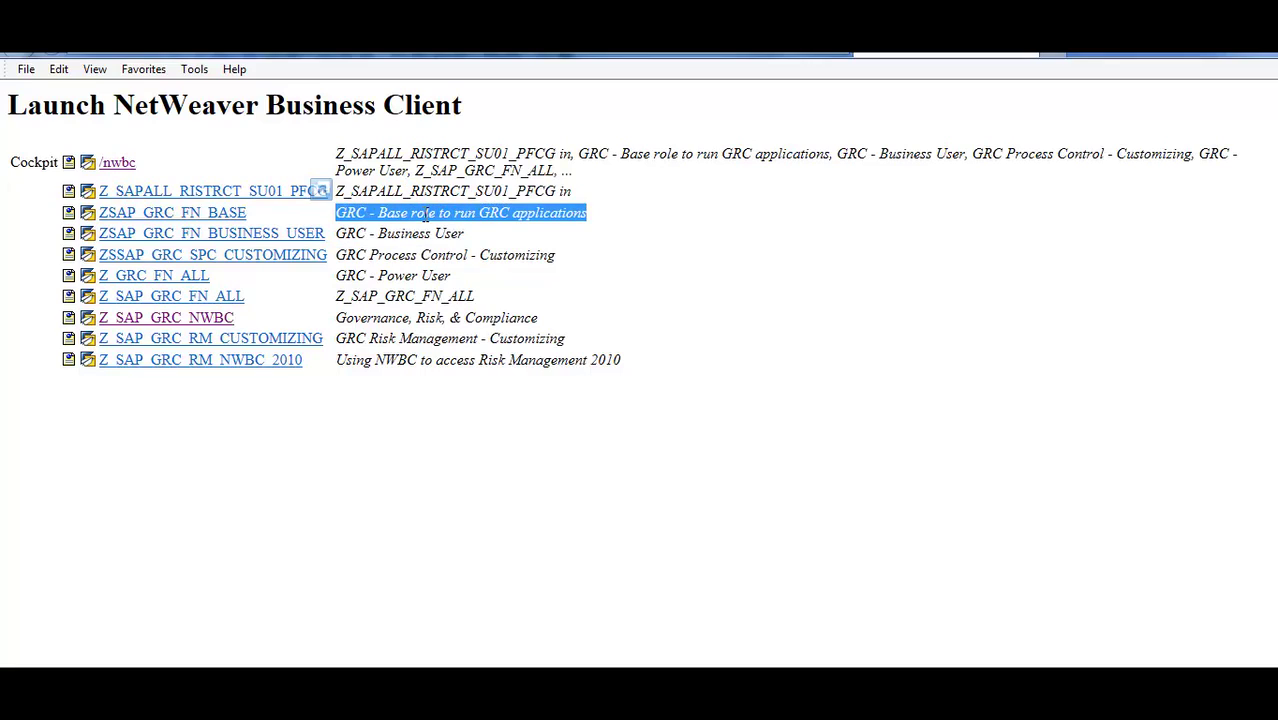
{"action": "double_click", "coordinate": [416, 194]}
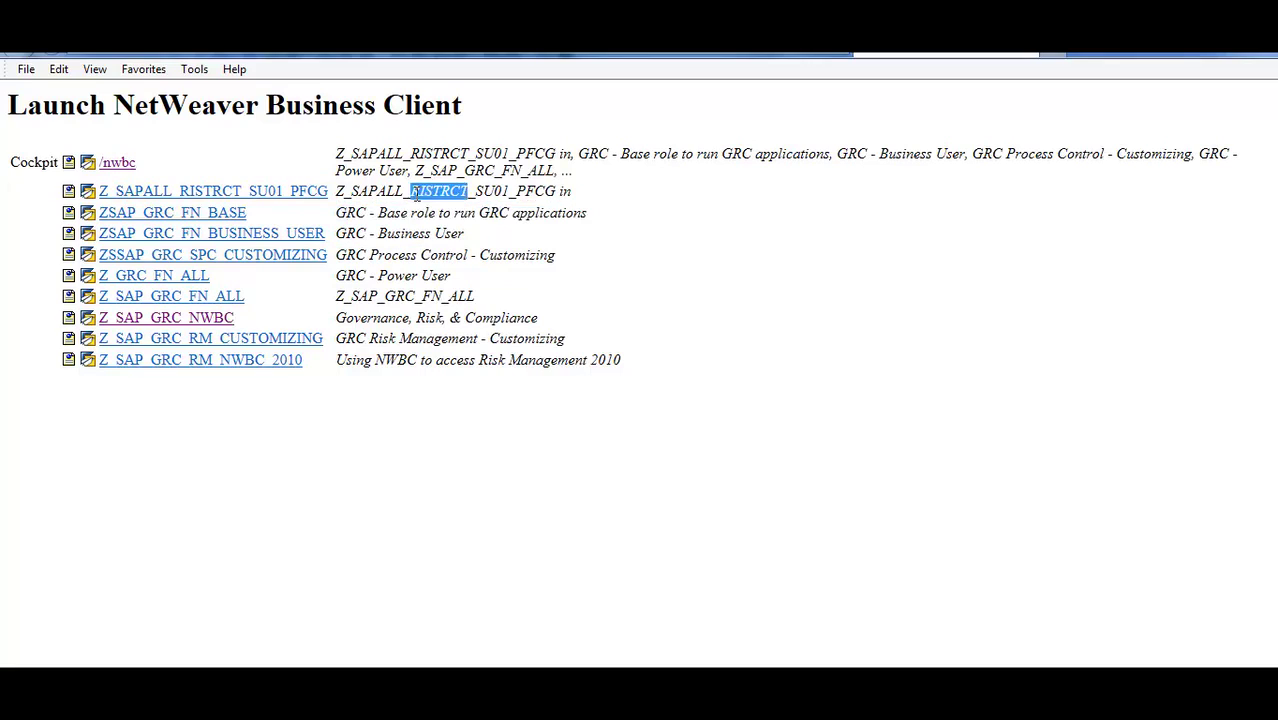
{"action": "triple_click", "coordinate": [416, 194]}
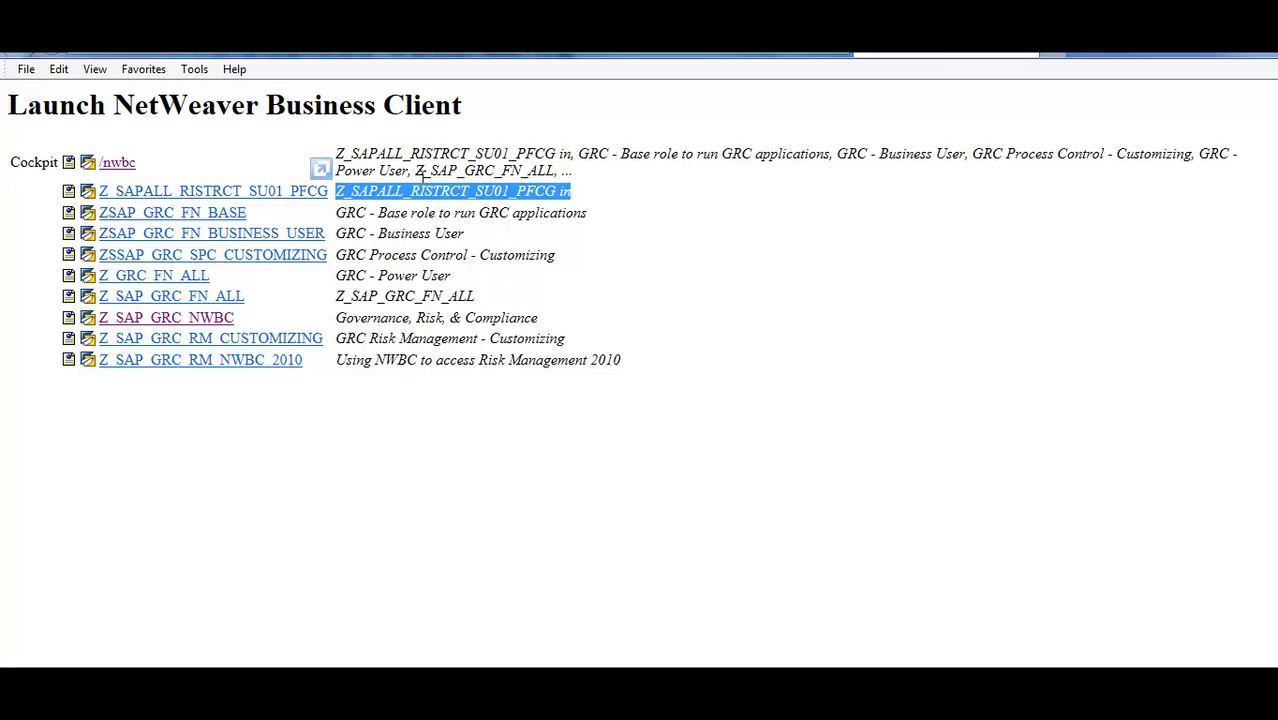
{"action": "double_click", "coordinate": [425, 155]}
{"action": "triple_click", "coordinate": [425, 158]}
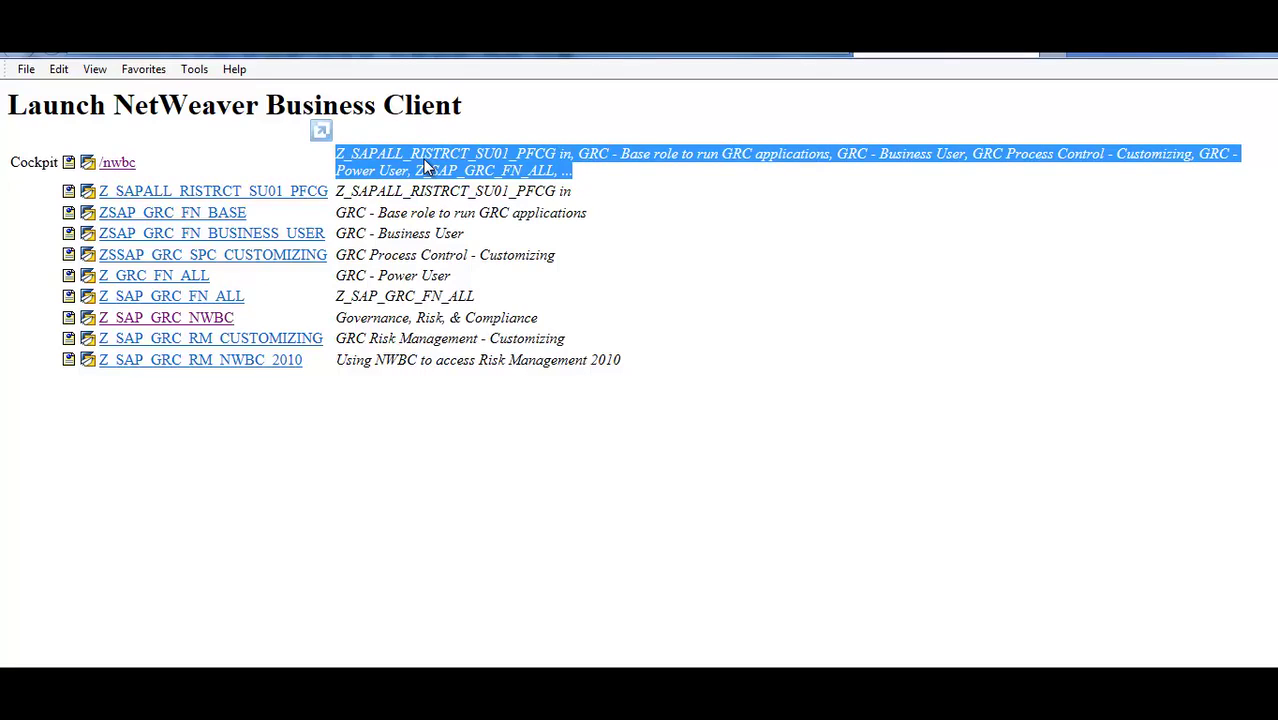
Launch the /nwbc Cockpit, scroll through the My Home links, then go to Master Data
{"action": "left_click", "coordinate": [118, 164]}
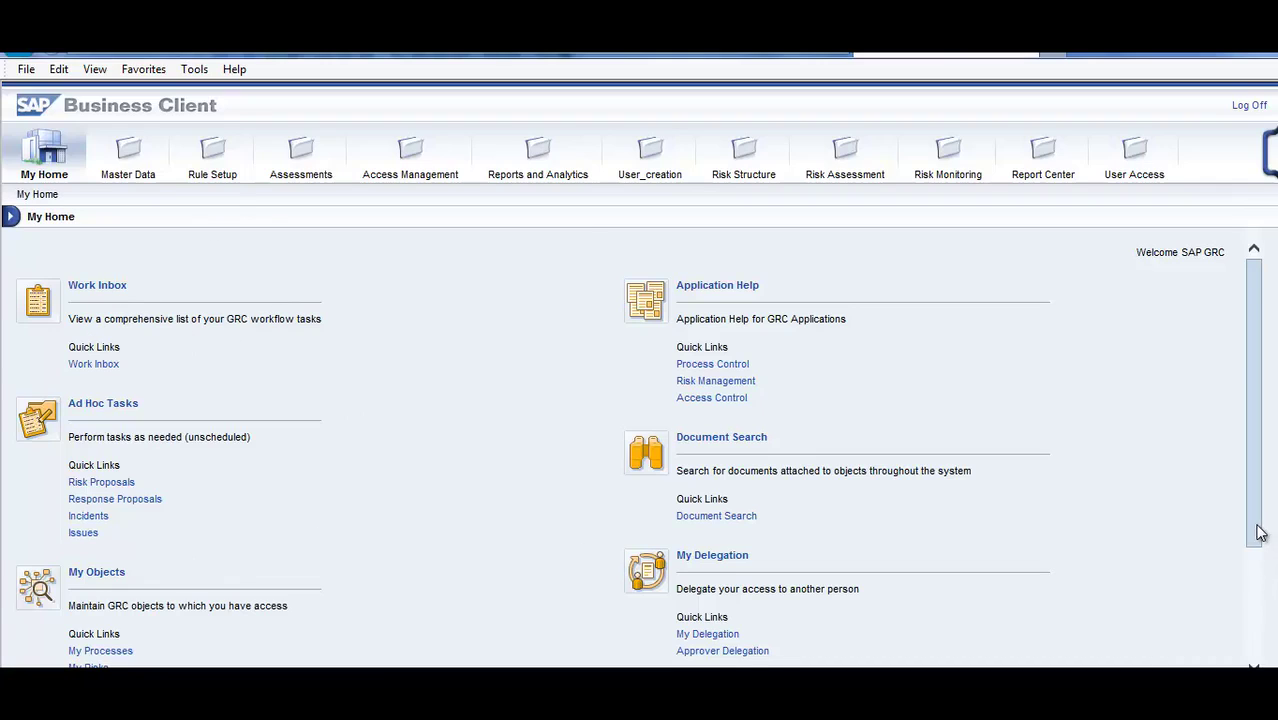
{"action": "left_click_drag", "start_coordinate": [1259, 533], "coordinate": [1259, 643]}
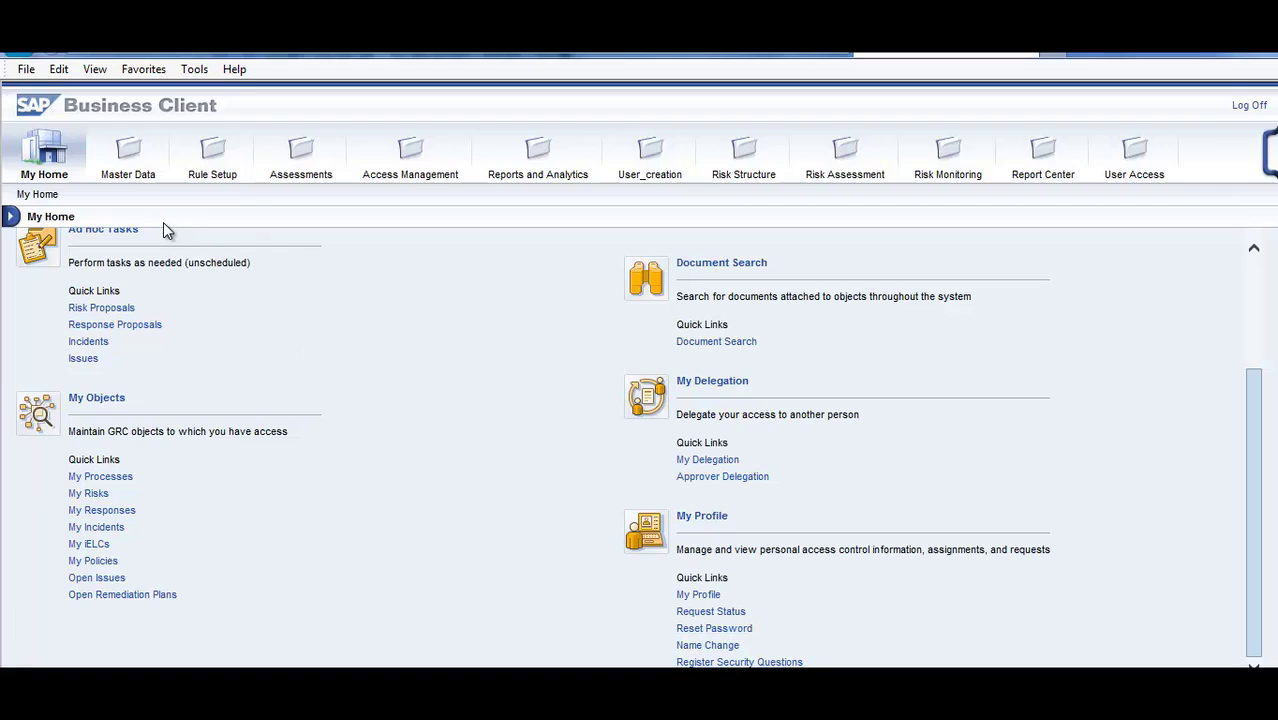
{"action": "left_click", "coordinate": [127, 172]}
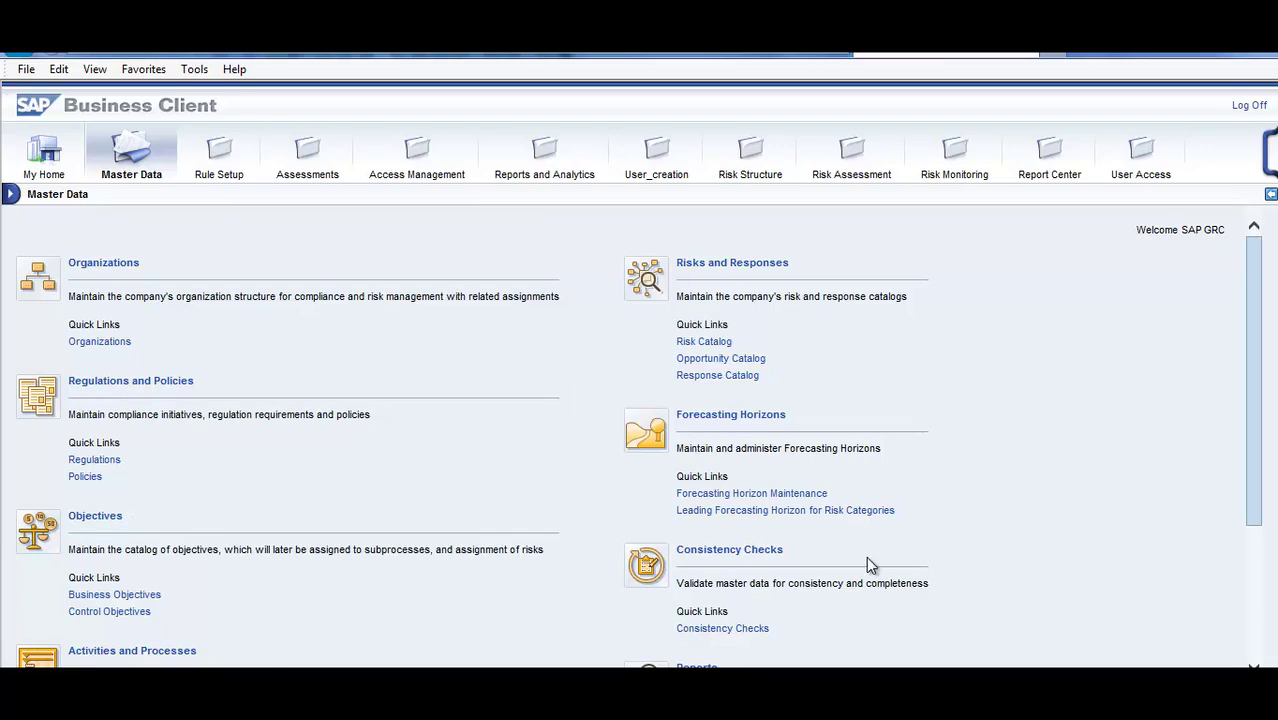
Page down Master Data to the Risk Catalog and Response Catalog links, then scroll back up
{"action": "left_click", "coordinate": [1254, 572]}
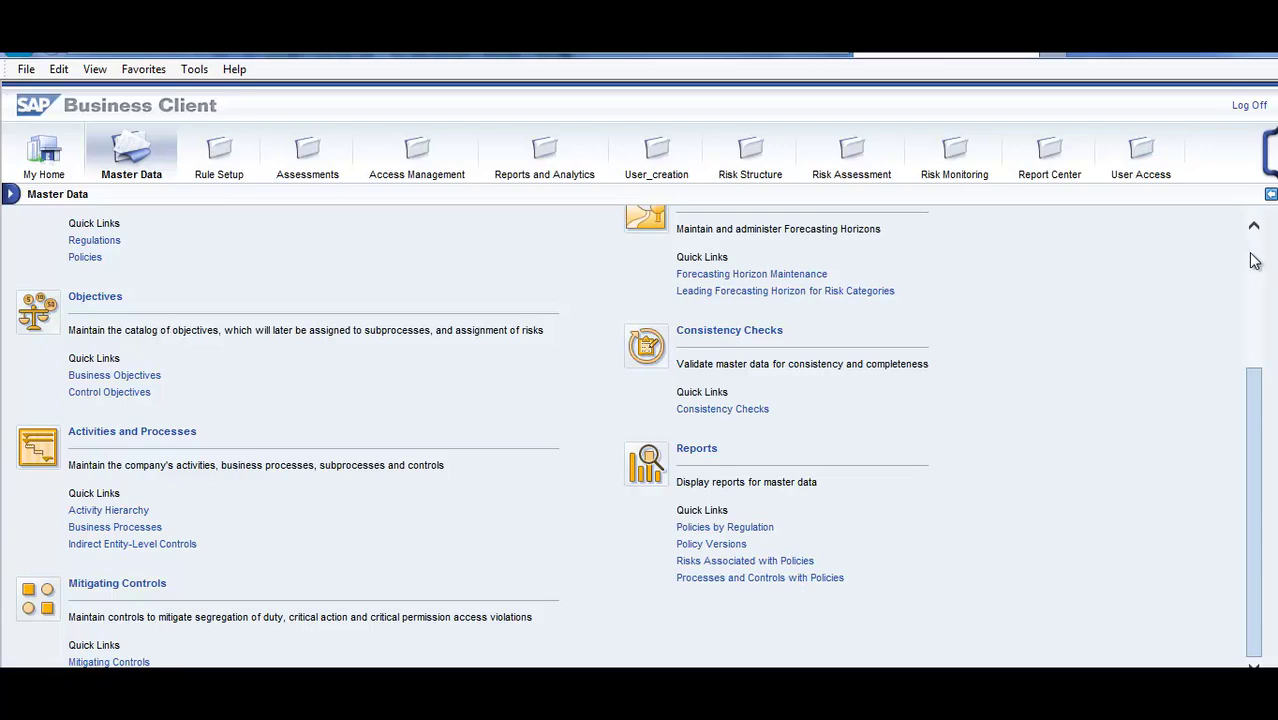
{"action": "scroll", "coordinate": [1255, 260], "scroll_direction": "up", "scroll_amount": 1}
{"action": "scroll", "coordinate": [1255, 260], "scroll_direction": "up", "scroll_amount": 1}
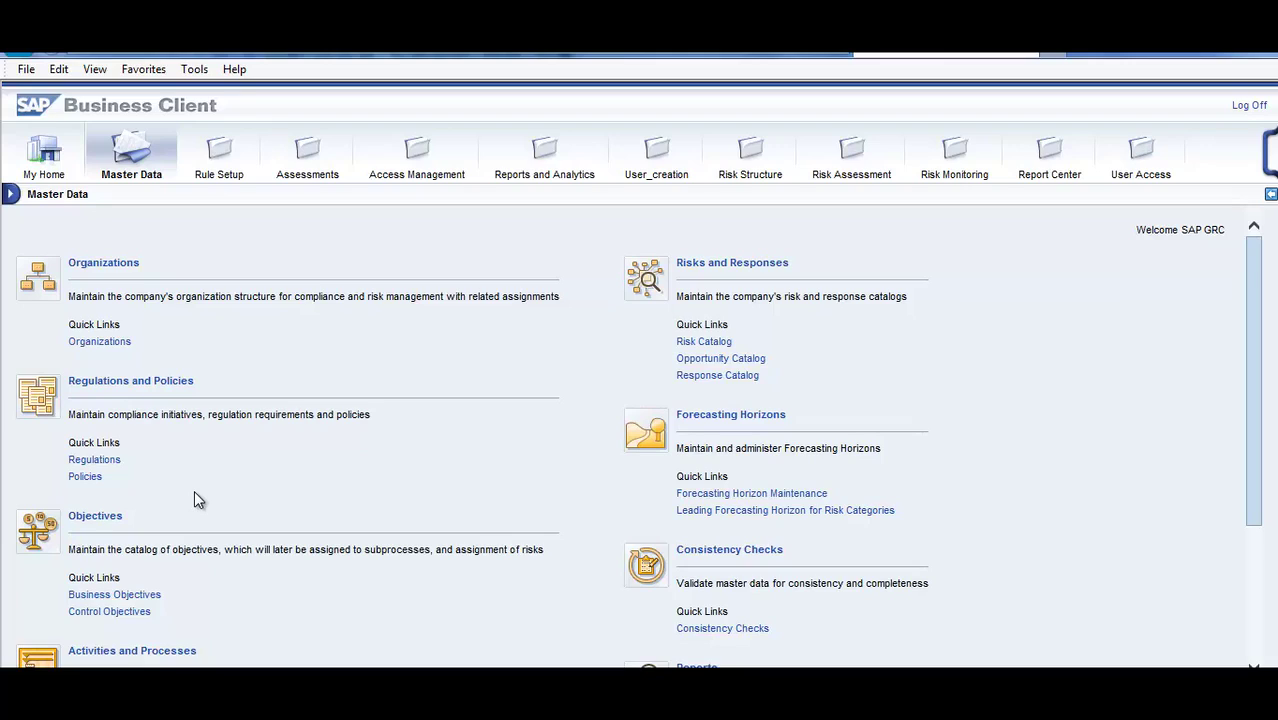
Open Rule Setup and page through Access Rule Maintenance, Scheduling and Continuous Monitoring, returning to the top
{"action": "left_click", "coordinate": [219, 160]}
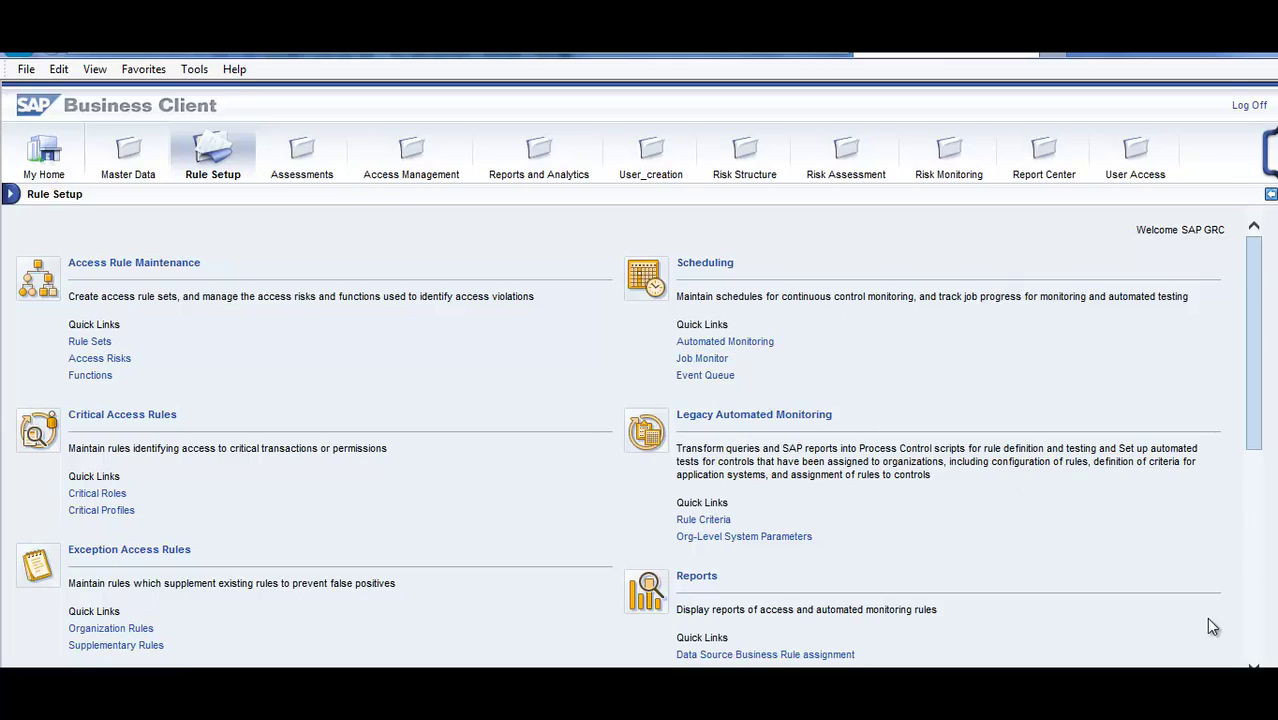
{"action": "left_click", "coordinate": [1255, 625]}
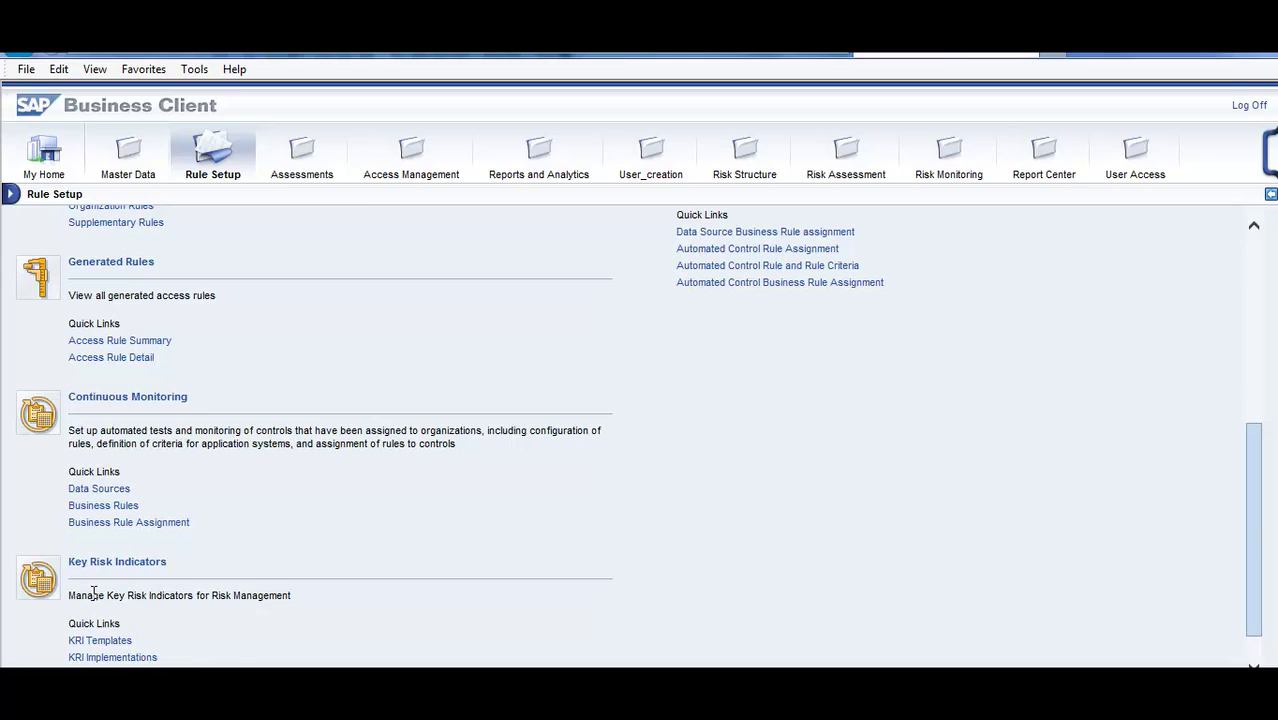
{"action": "left_click", "coordinate": [1256, 254]}
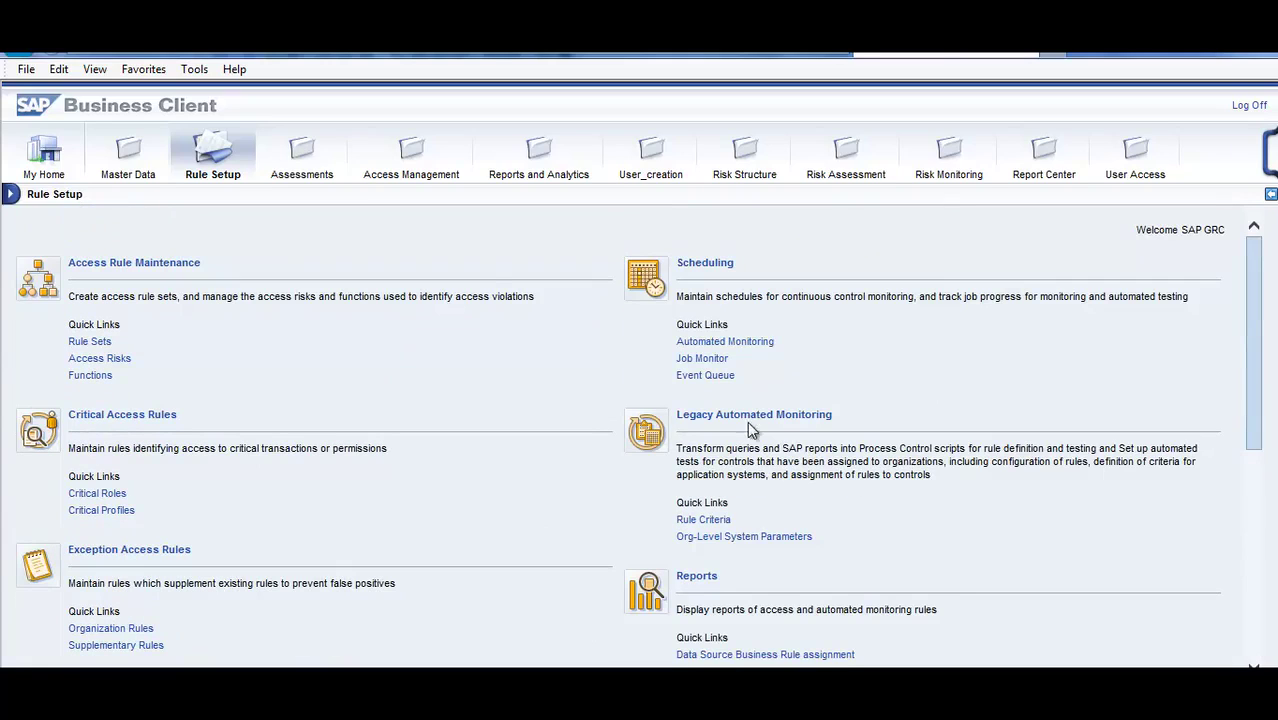
{"action": "left_click", "coordinate": [298, 176]}
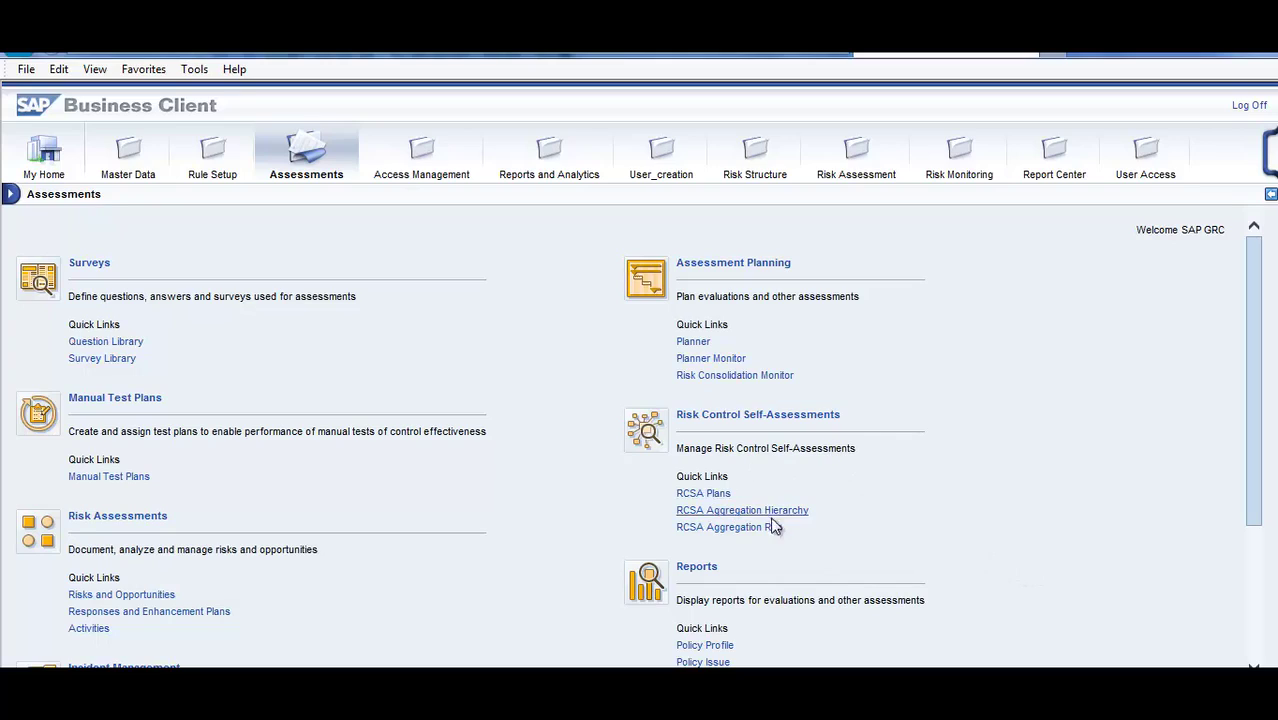
Open Access Management and scroll past Mitigated Access and Certification Reviews to Role Mass Maintenance
{"action": "left_click", "coordinate": [422, 162]}
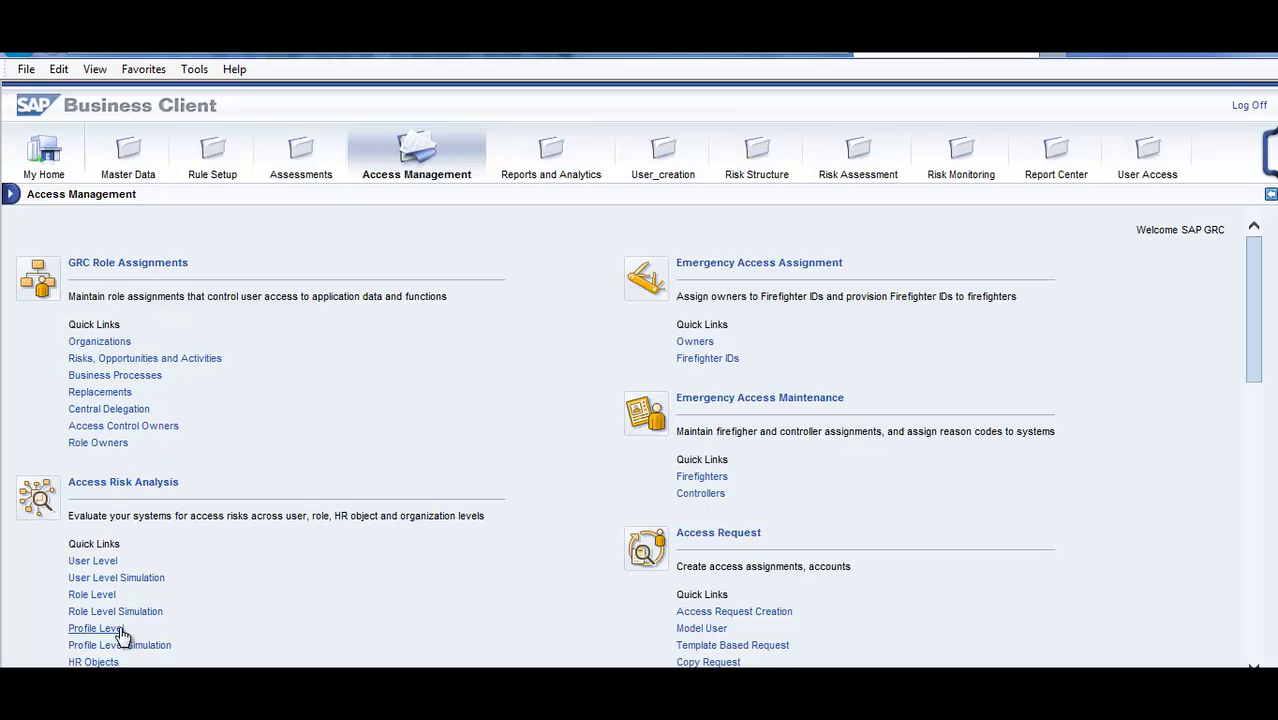
{"action": "left_click", "coordinate": [1257, 601]}
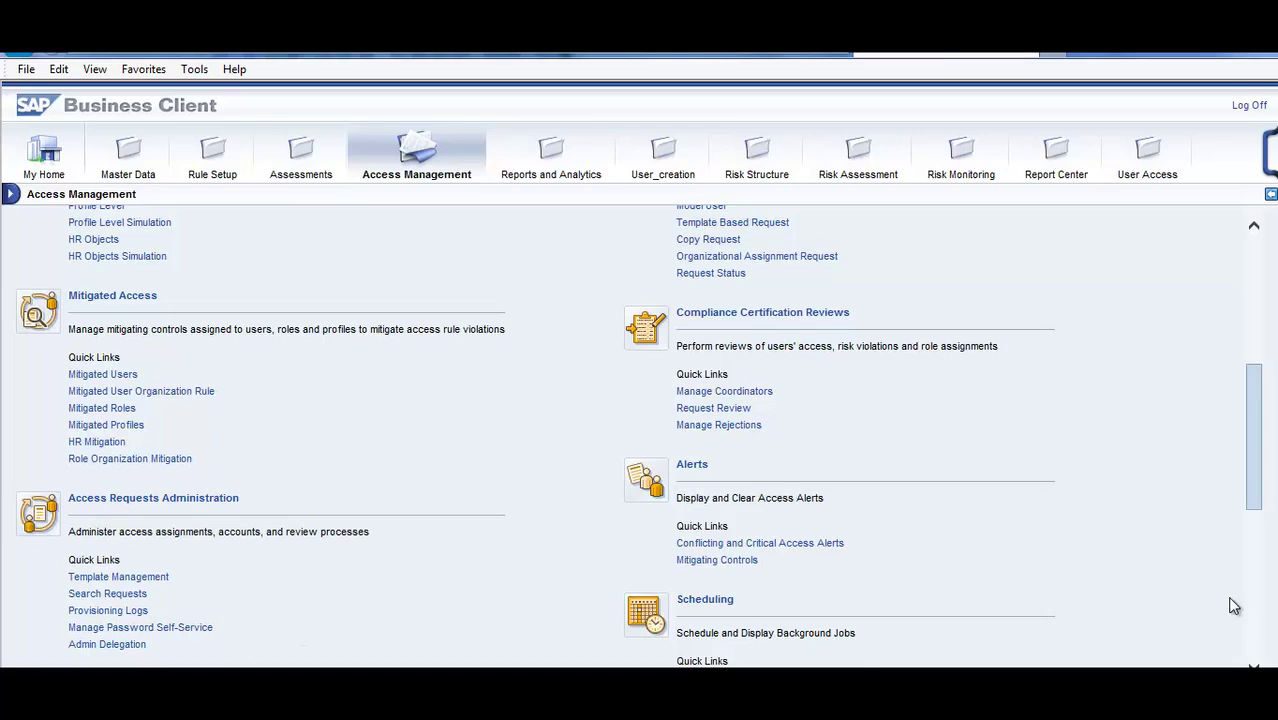
{"action": "scroll", "coordinate": [1257, 612], "scroll_direction": "down", "scroll_amount": 5}
{"action": "scroll", "coordinate": [1257, 612], "scroll_direction": "down", "scroll_amount": 3}
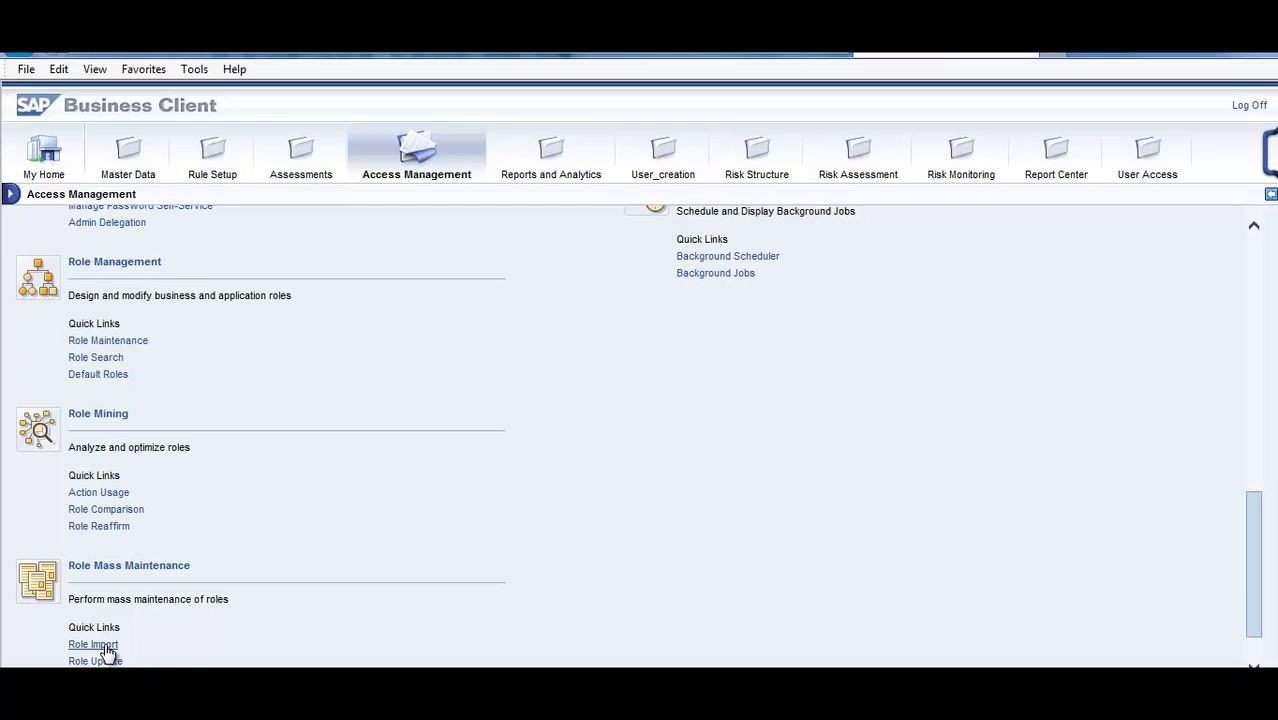
{"action": "left_click", "coordinate": [1256, 653]}
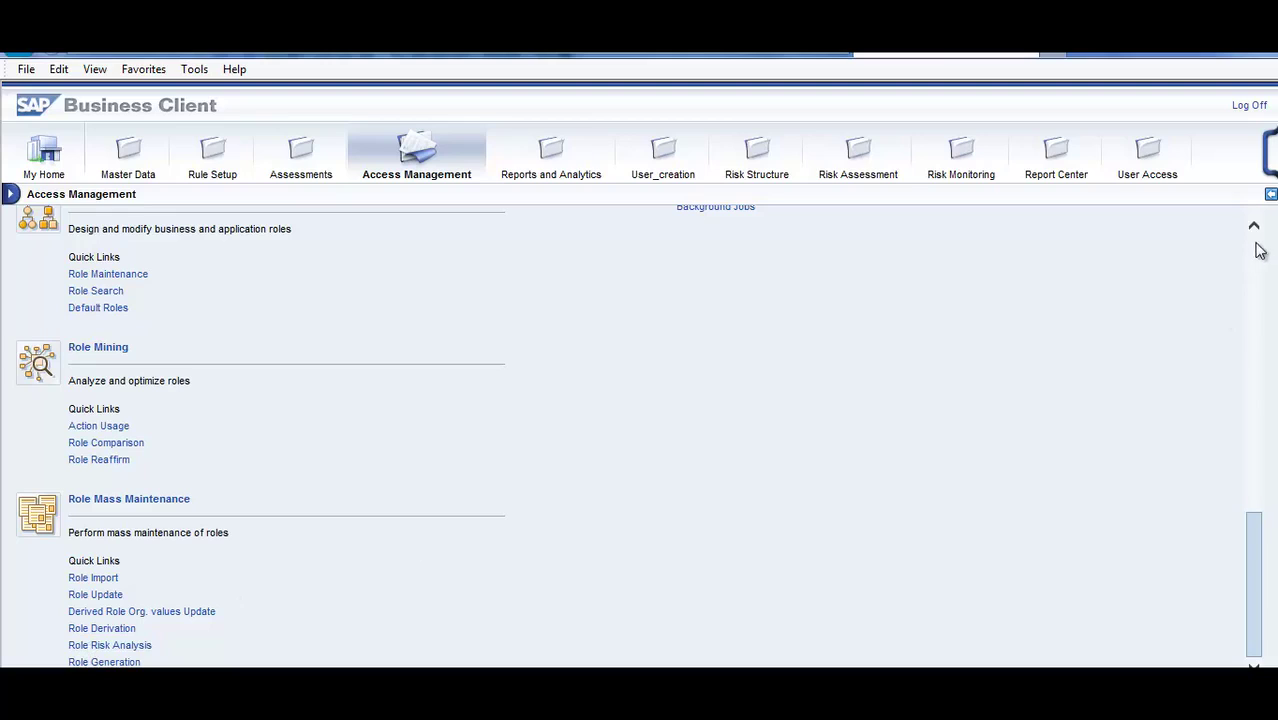
{"action": "scroll", "coordinate": [1258, 250], "scroll_direction": "up", "scroll_amount": 10}
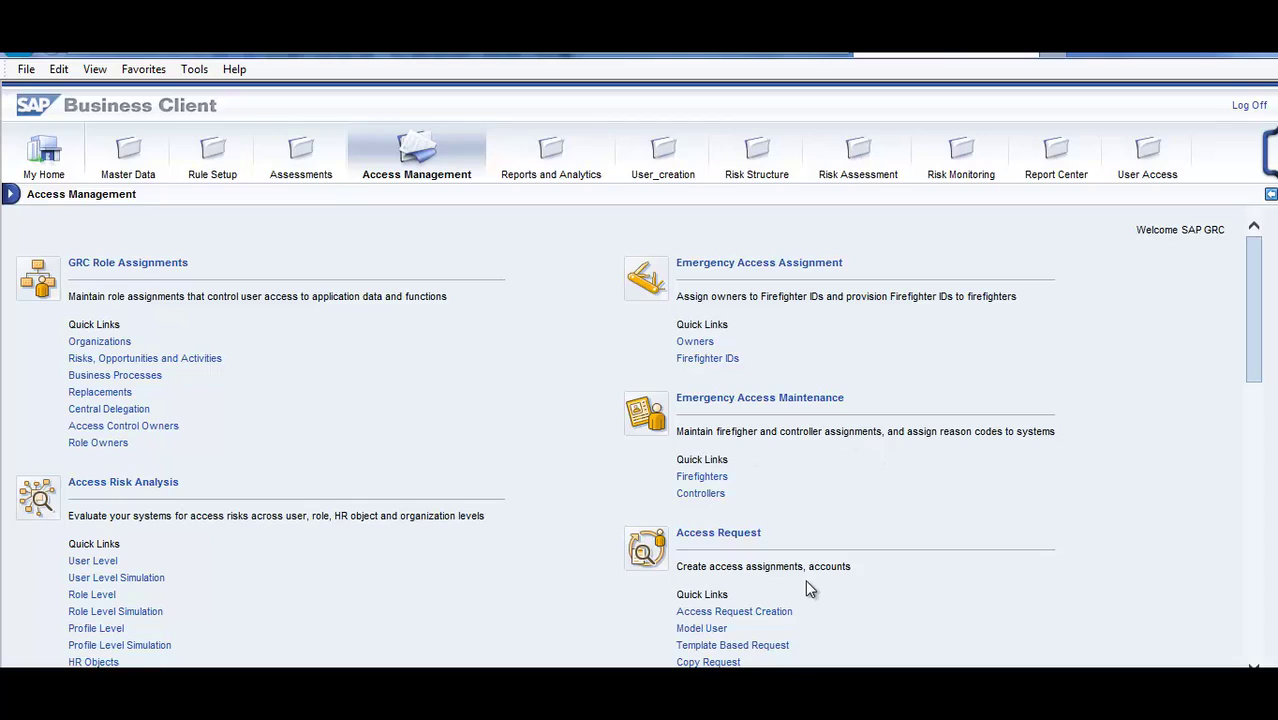
{"action": "left_click", "coordinate": [1254, 606]}
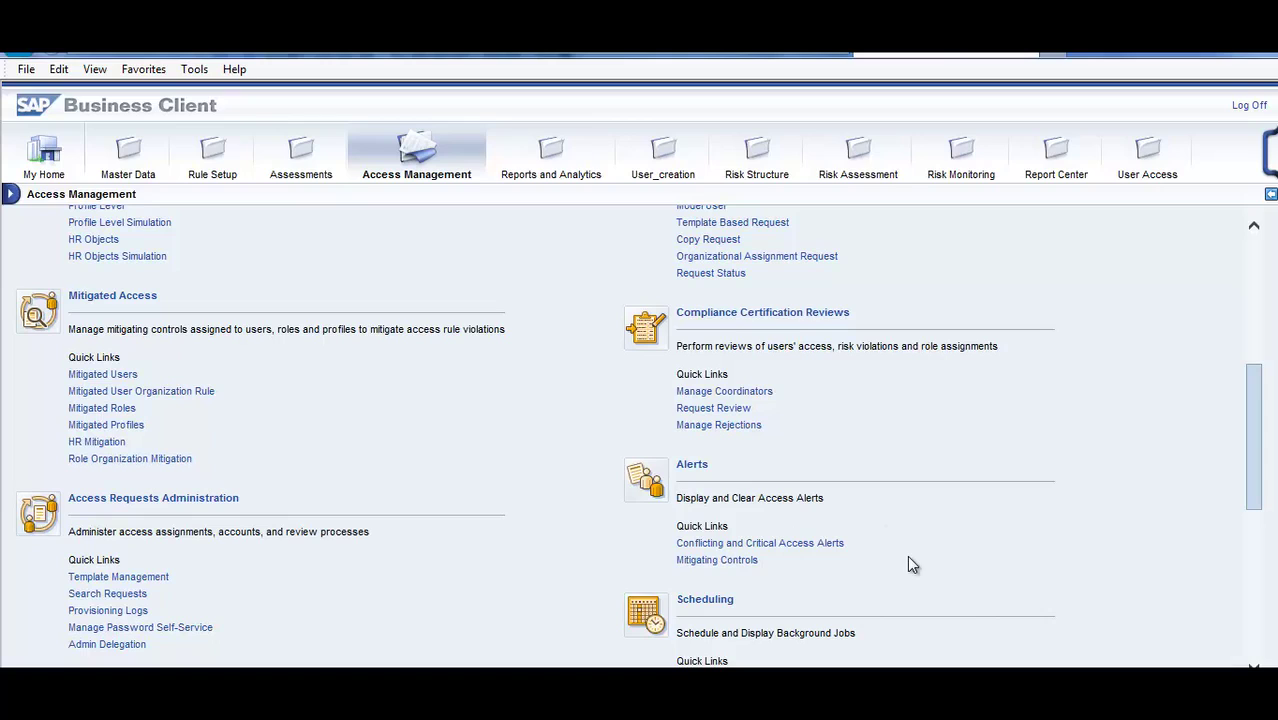
{"action": "left_click", "coordinate": [1257, 636]}
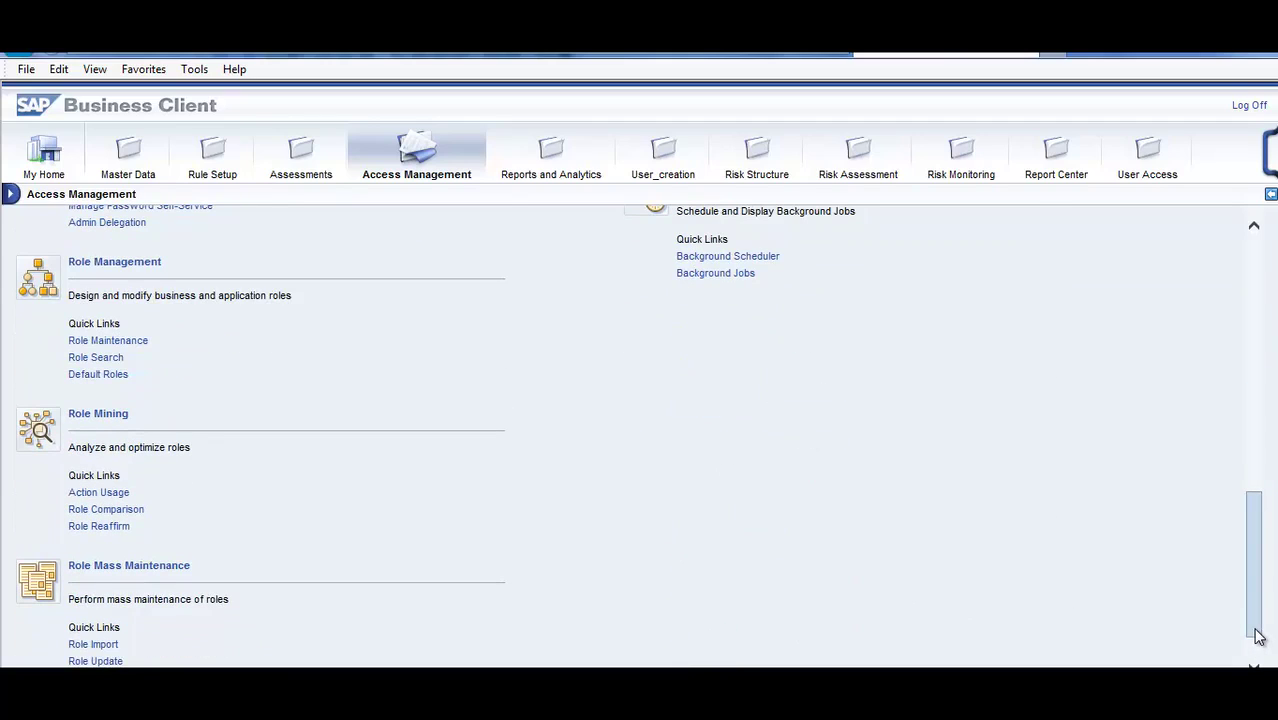
{"action": "left_click_drag", "start_coordinate": [1257, 636], "coordinate": [1256, 506]}
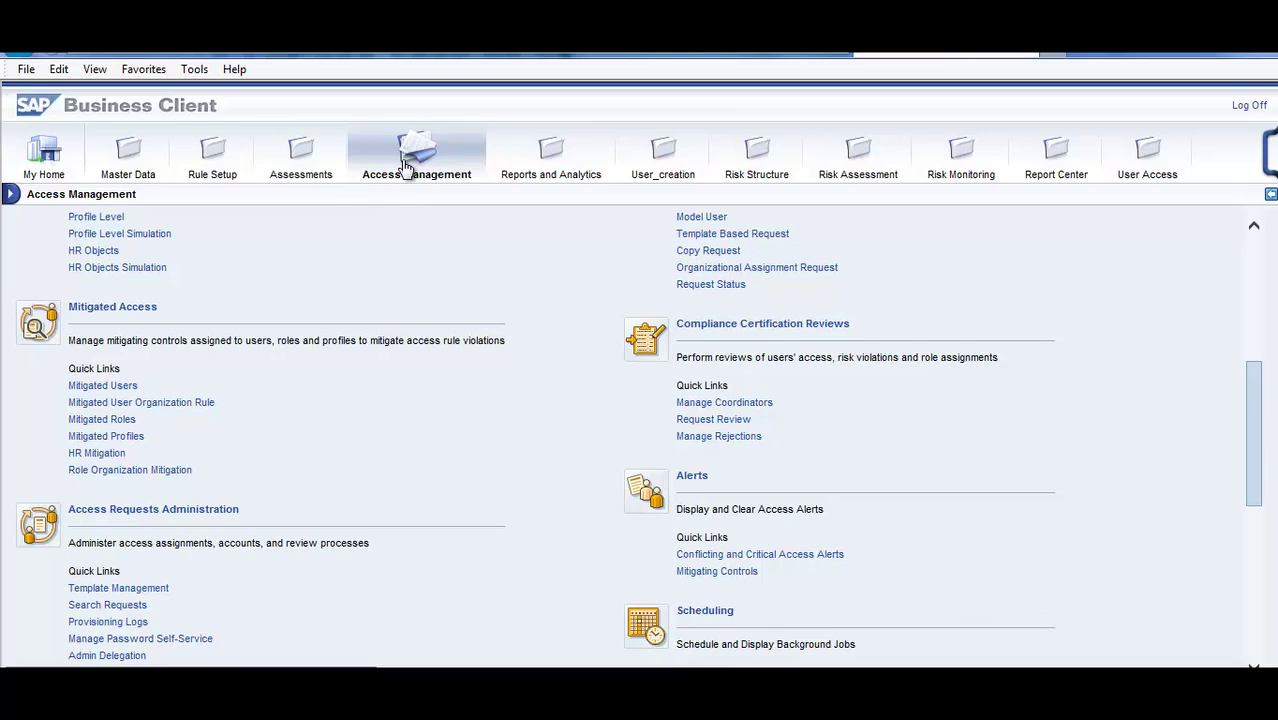
Open Reports and Analytics, page through the Management, Compliance and Access Management reports, then return to top
{"action": "left_click", "coordinate": [539, 153]}
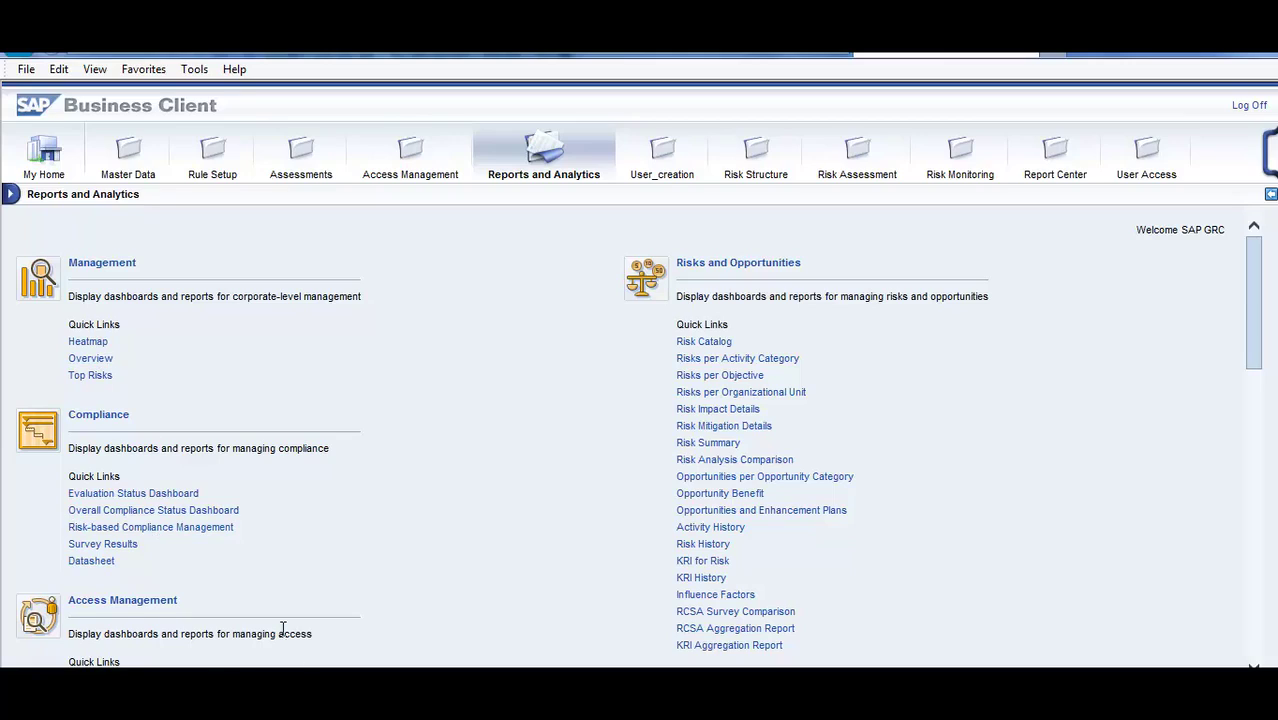
{"action": "left_click", "coordinate": [1253, 570]}
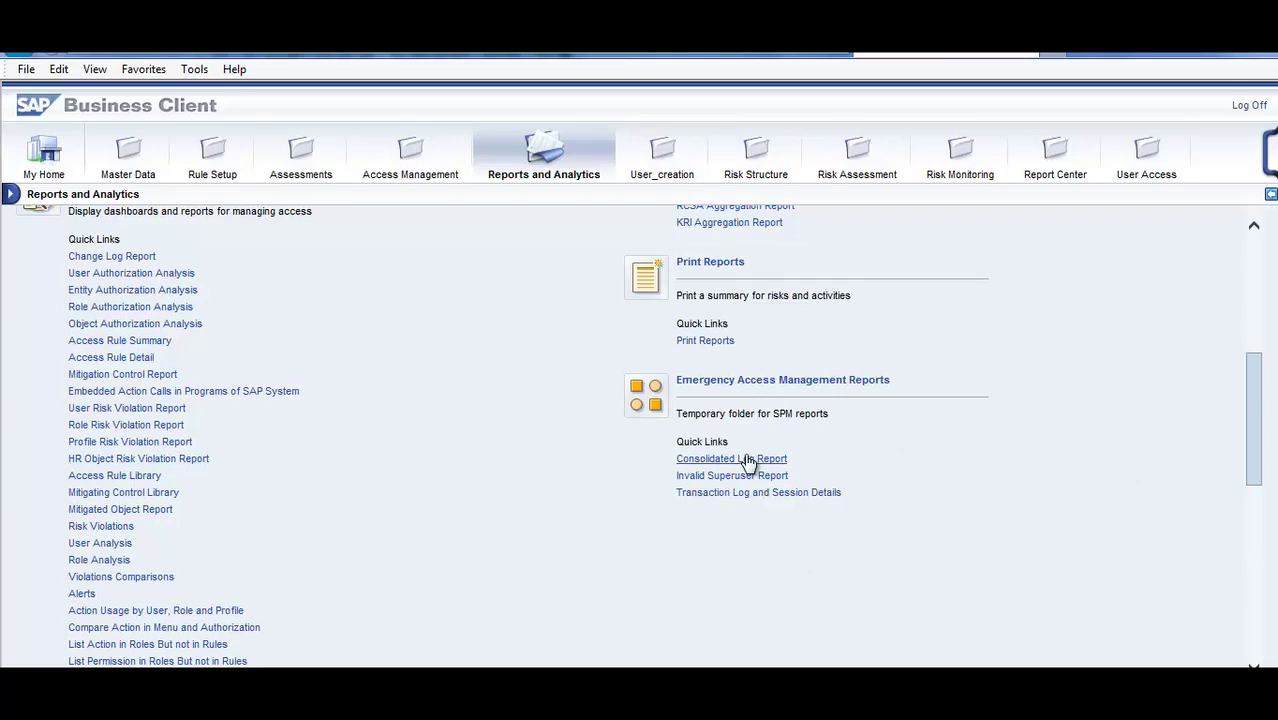
{"action": "left_click", "coordinate": [1256, 556]}
{"action": "left_click_drag", "start_coordinate": [1256, 556], "coordinate": [1250, 274]}
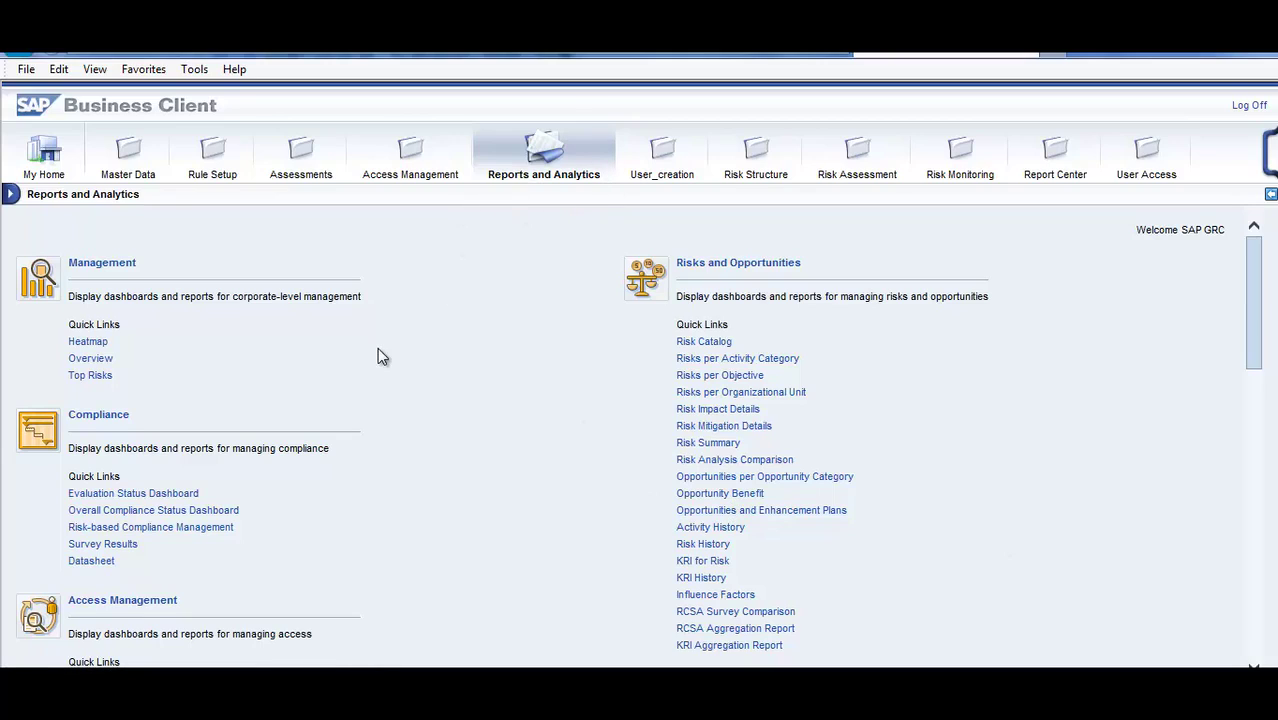
Open User_creation's Synchronize Roles to Consumer Job page and request the Consumer Type value list
{"action": "left_click", "coordinate": [660, 166]}
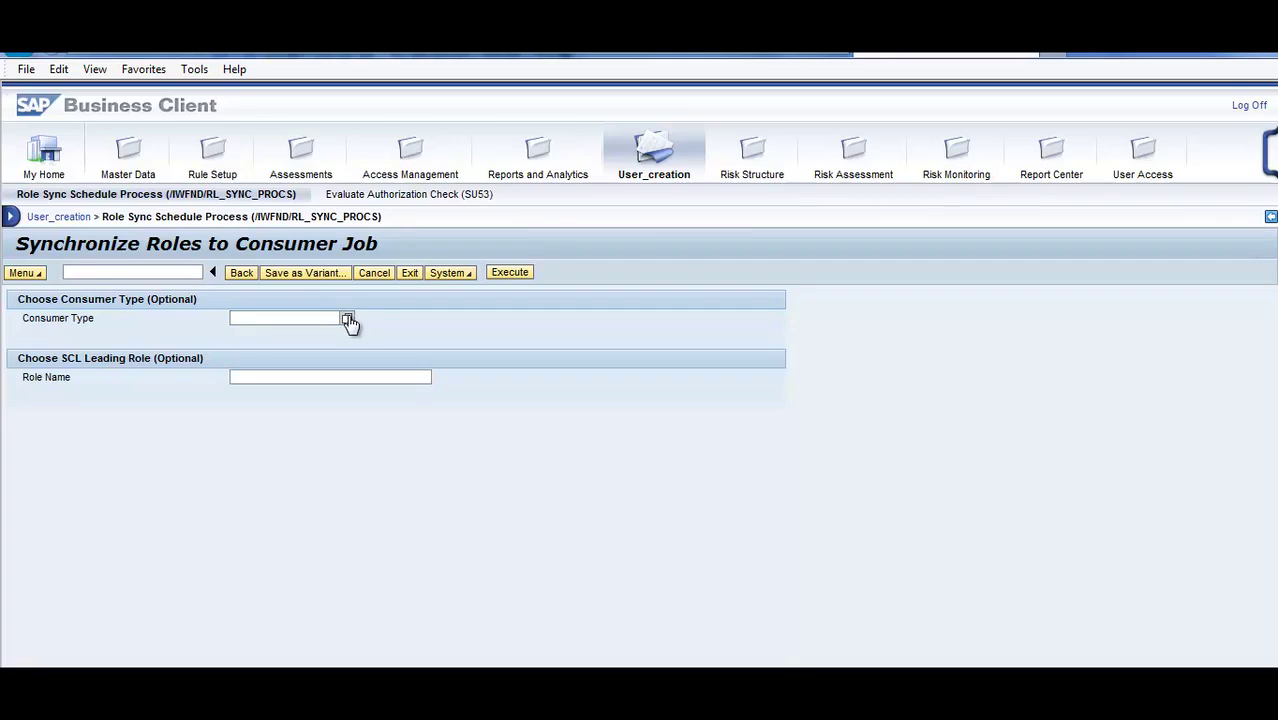
{"action": "left_click", "coordinate": [347, 319]}
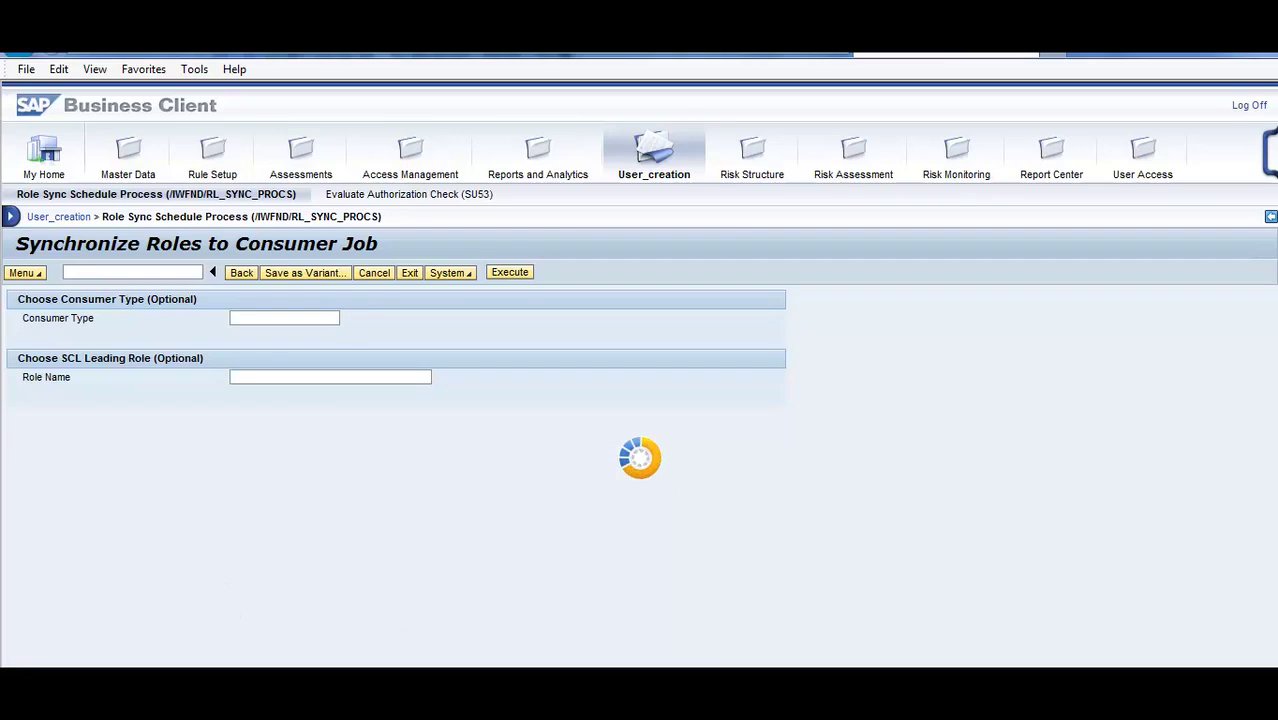
{"action": "mouse_move", "coordinate": [489, 664]}
{"action": "mouse_move", "coordinate": [150, 664]}
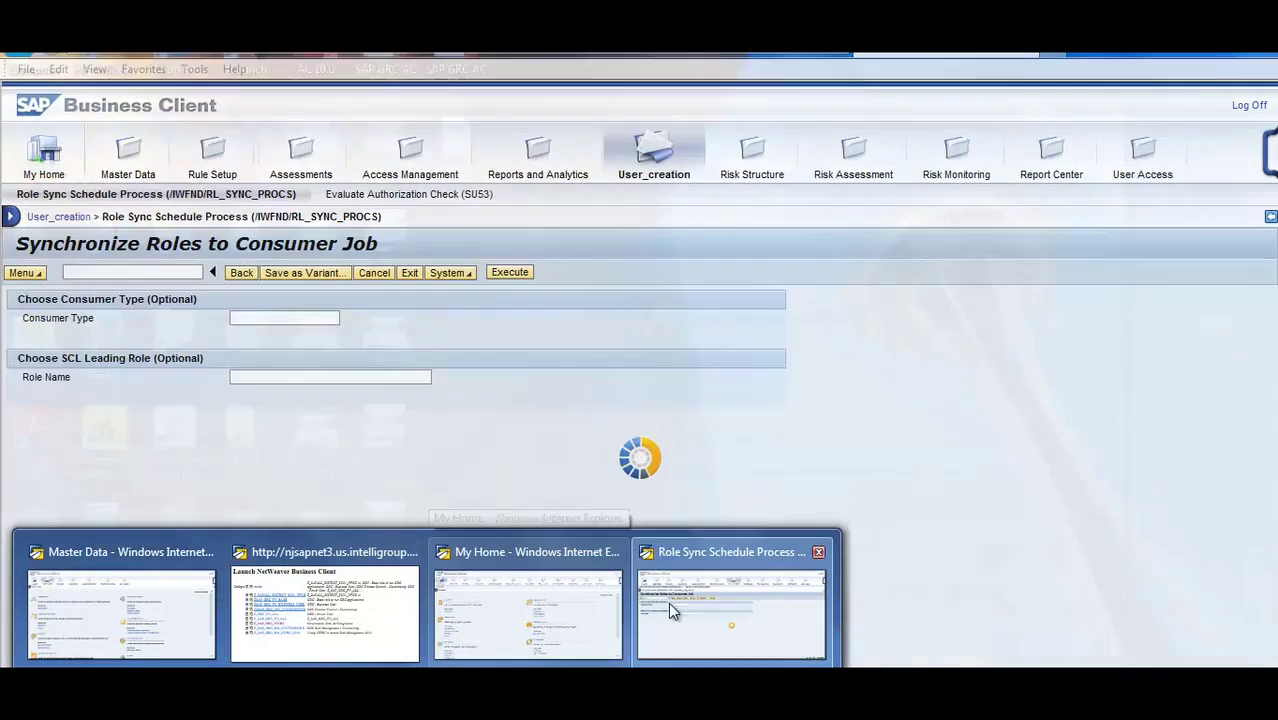
Back in the home window, visit Risk Structure, Risk Assessment, Risk Monitoring, Report Center, then User Access
{"action": "left_click", "coordinate": [500, 590]}
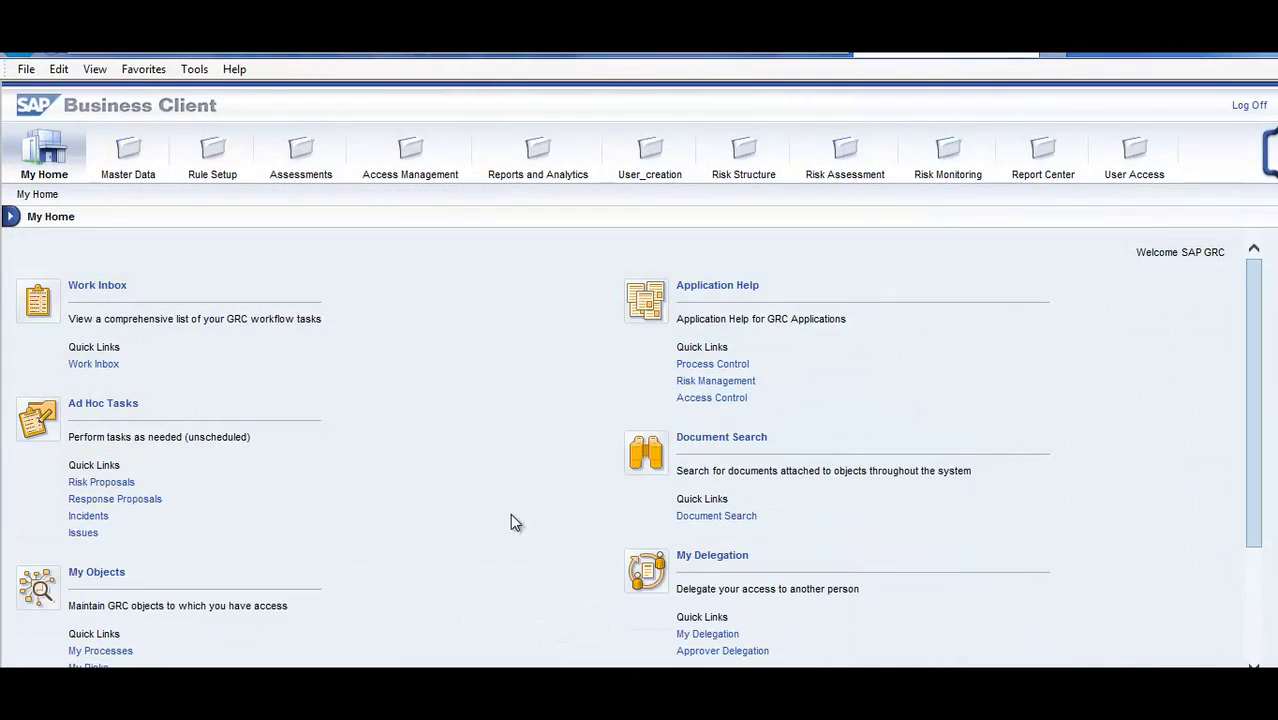
{"action": "left_click", "coordinate": [738, 155]}
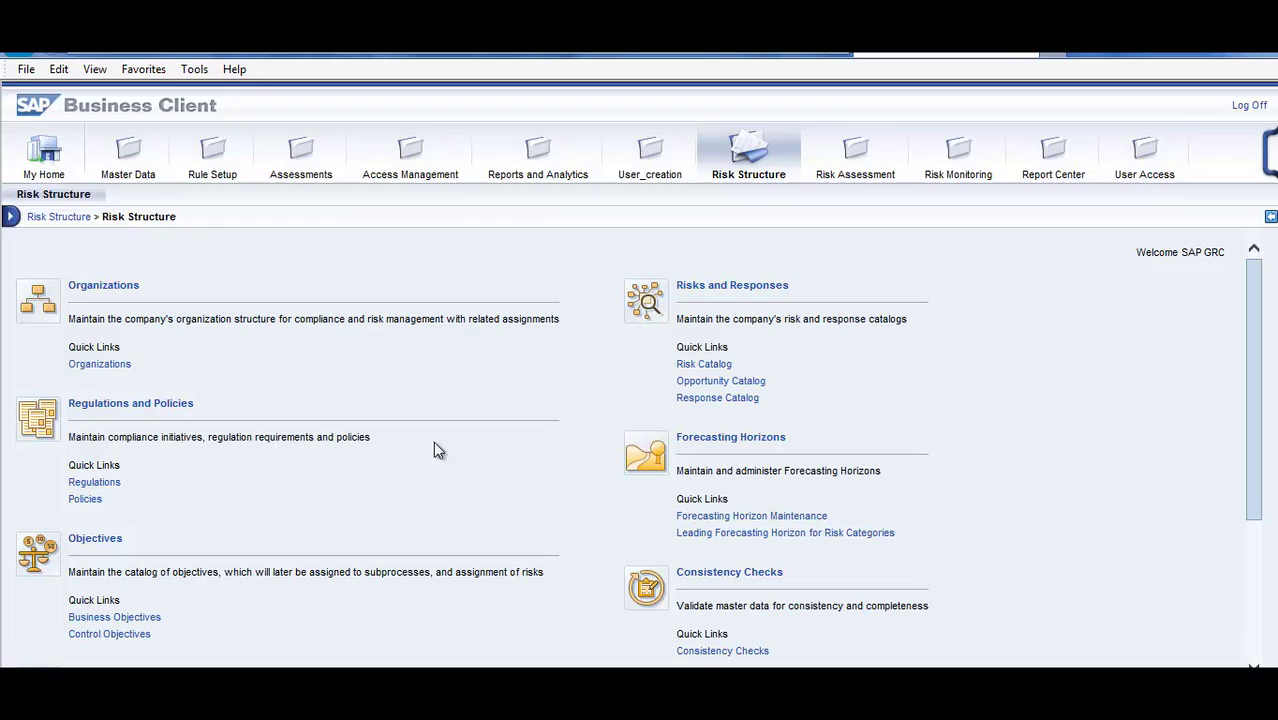
{"action": "left_click", "coordinate": [855, 160]}
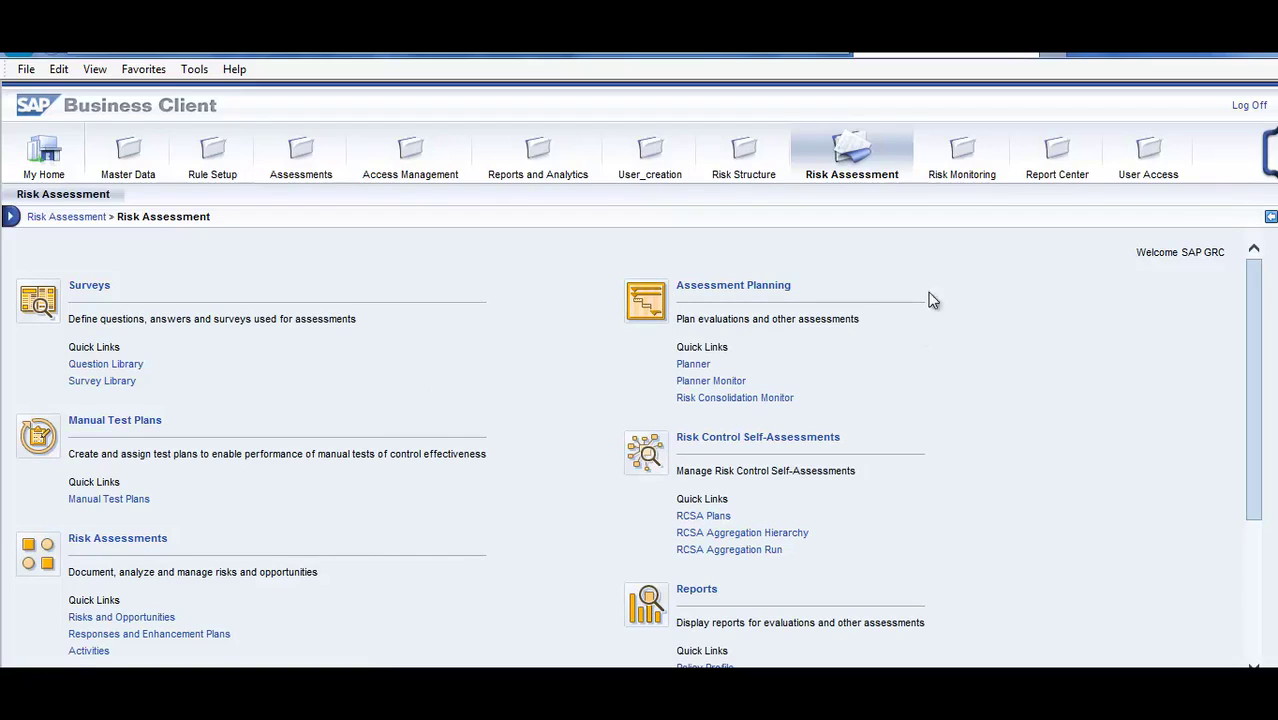
{"action": "left_click", "coordinate": [962, 152]}
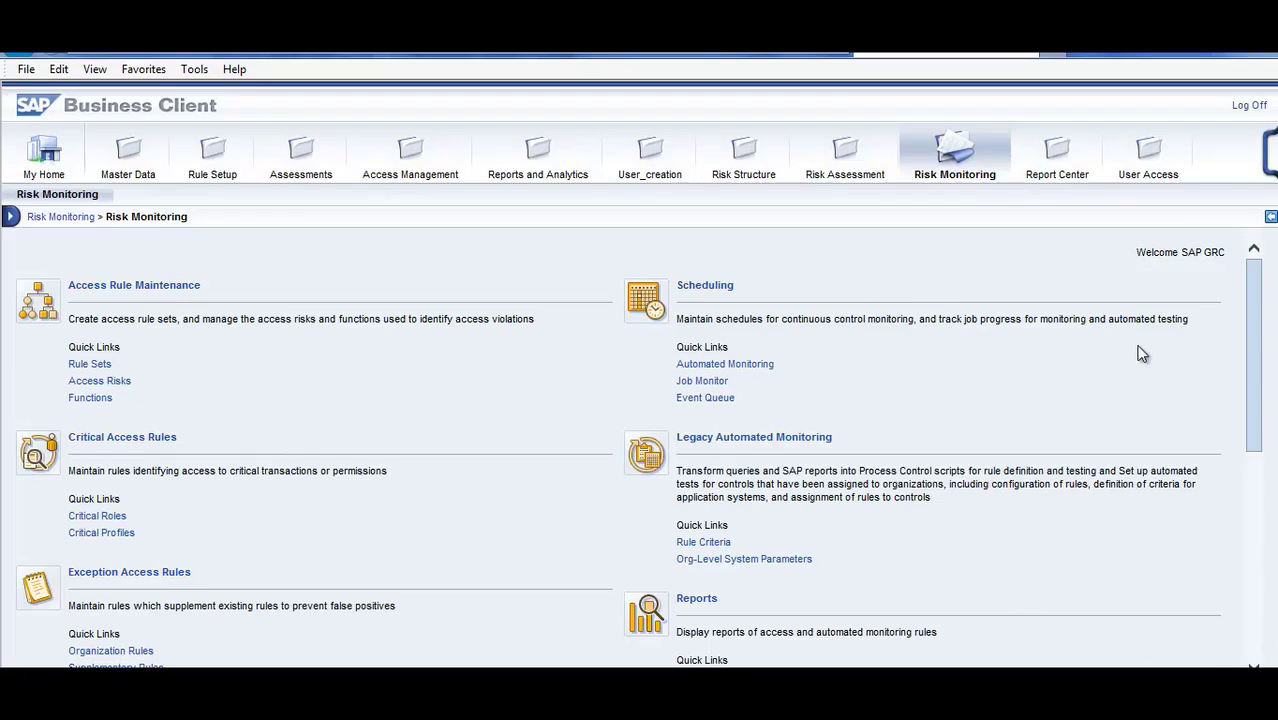
{"action": "left_click", "coordinate": [1058, 165]}
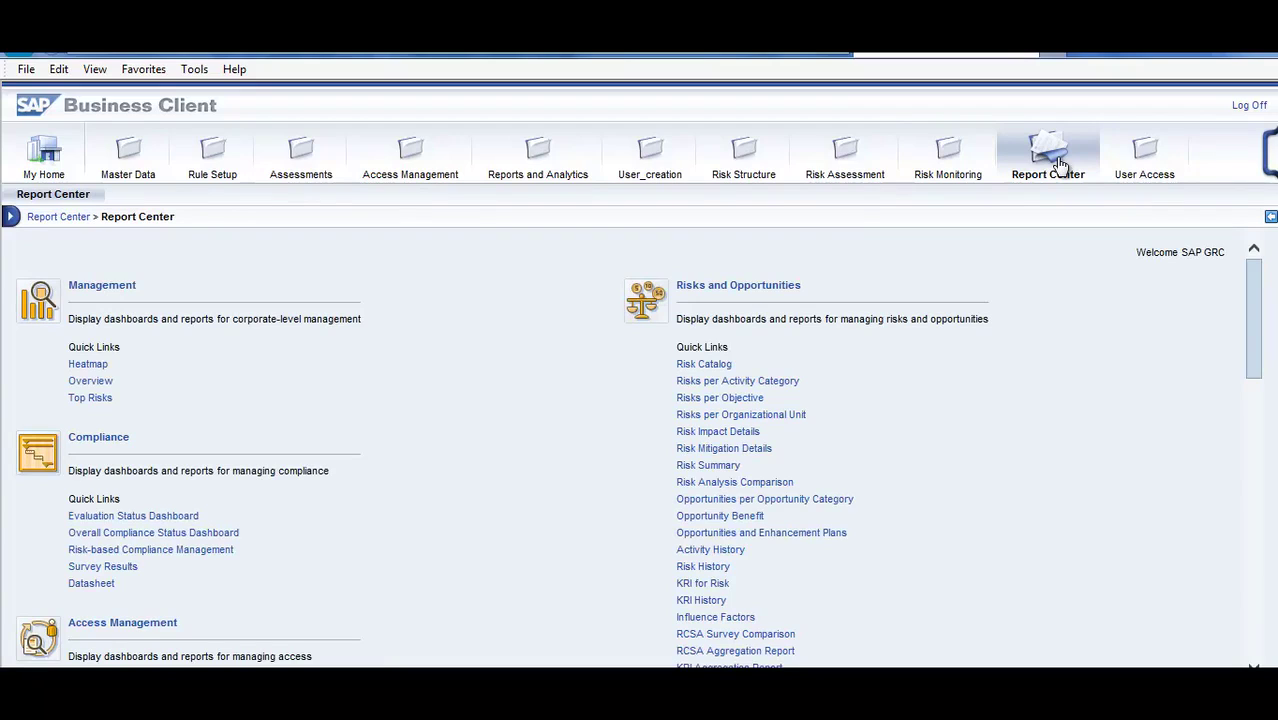
{"action": "left_click", "coordinate": [1153, 152]}
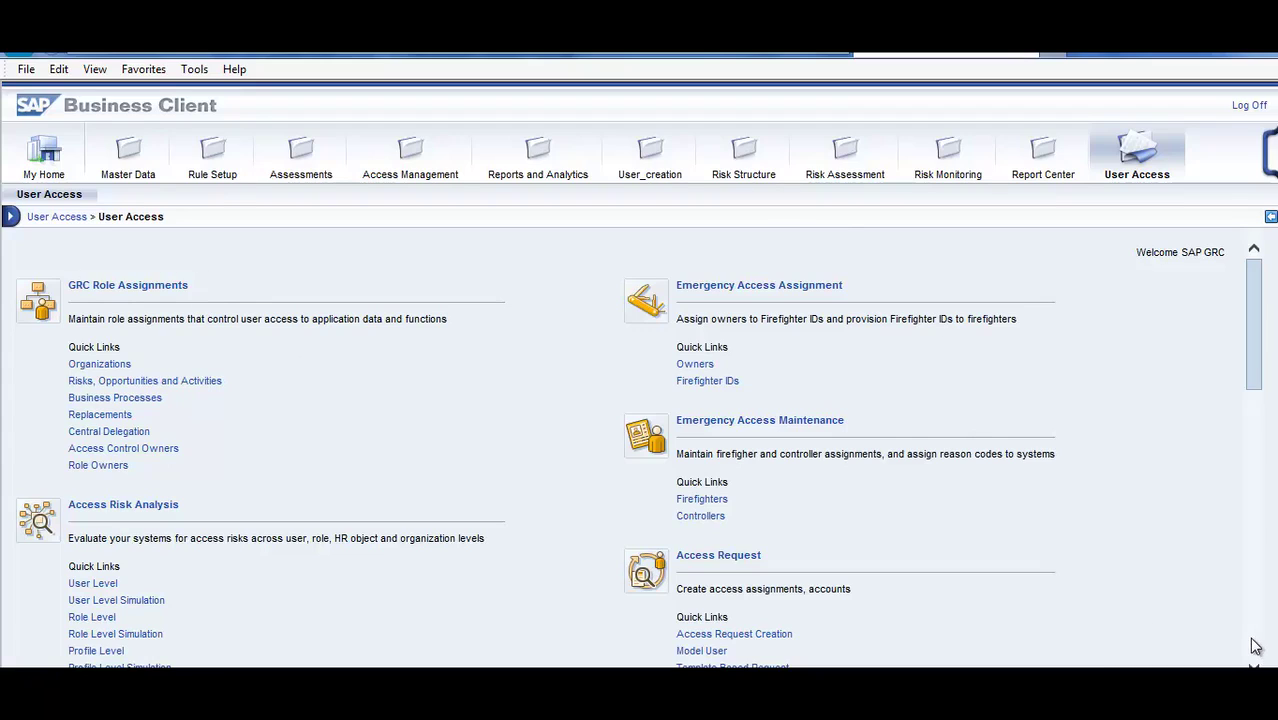
Scroll User Access from GRC Role Assignments down to Role Mass Maintenance and back up
{"action": "scroll", "coordinate": [1258, 652], "scroll_direction": "down", "scroll_amount": 5}
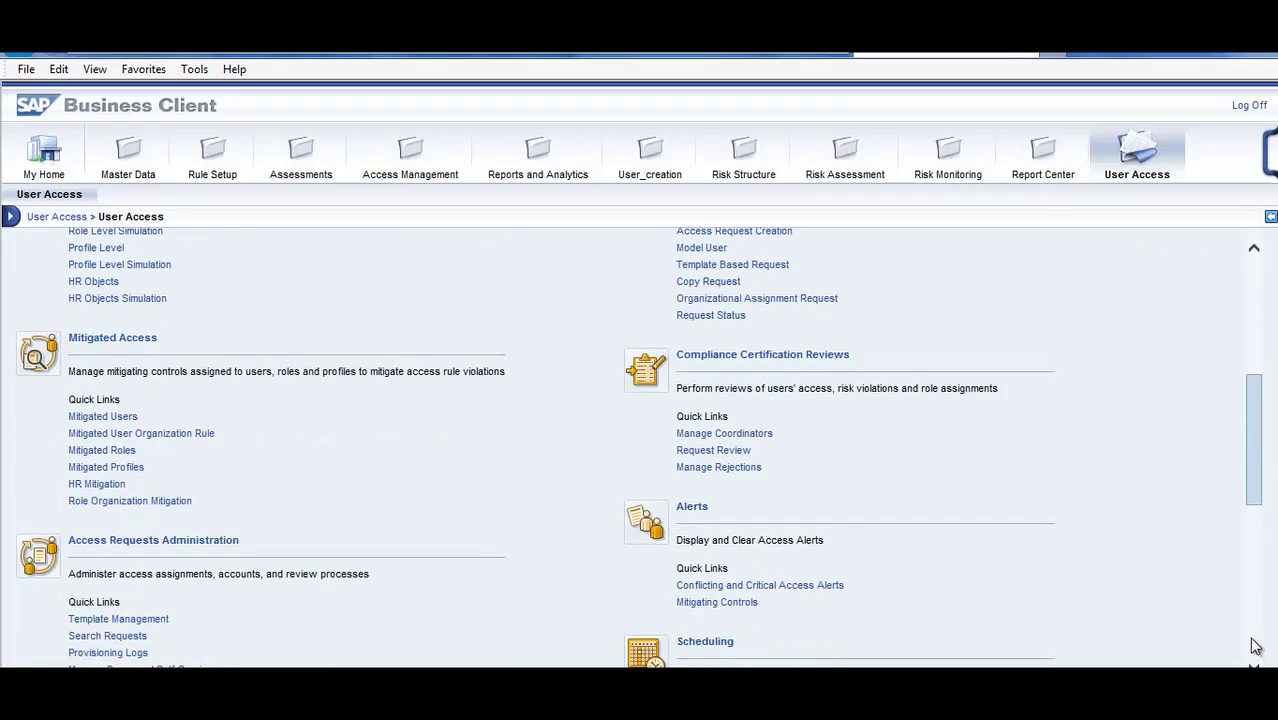
{"action": "scroll", "coordinate": [1256, 646], "scroll_direction": "down", "scroll_amount": 6}
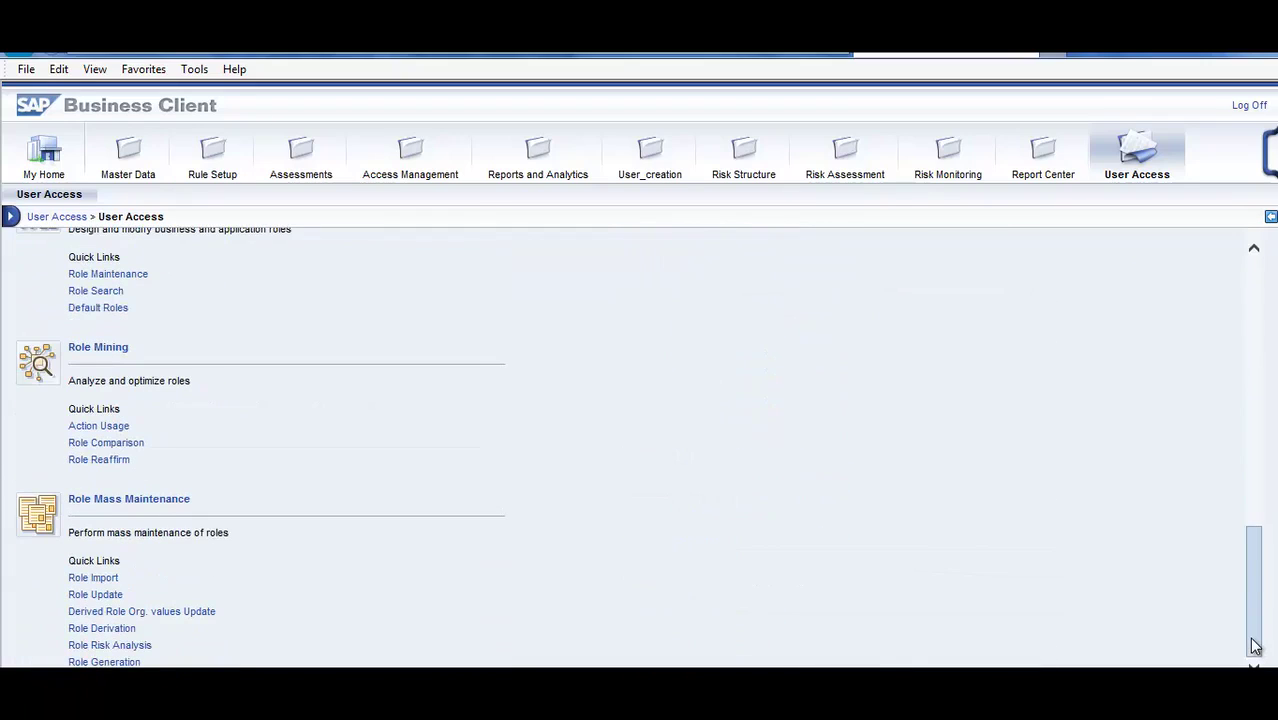
{"action": "left_click_drag", "start_coordinate": [1256, 646], "coordinate": [1265, 316]}
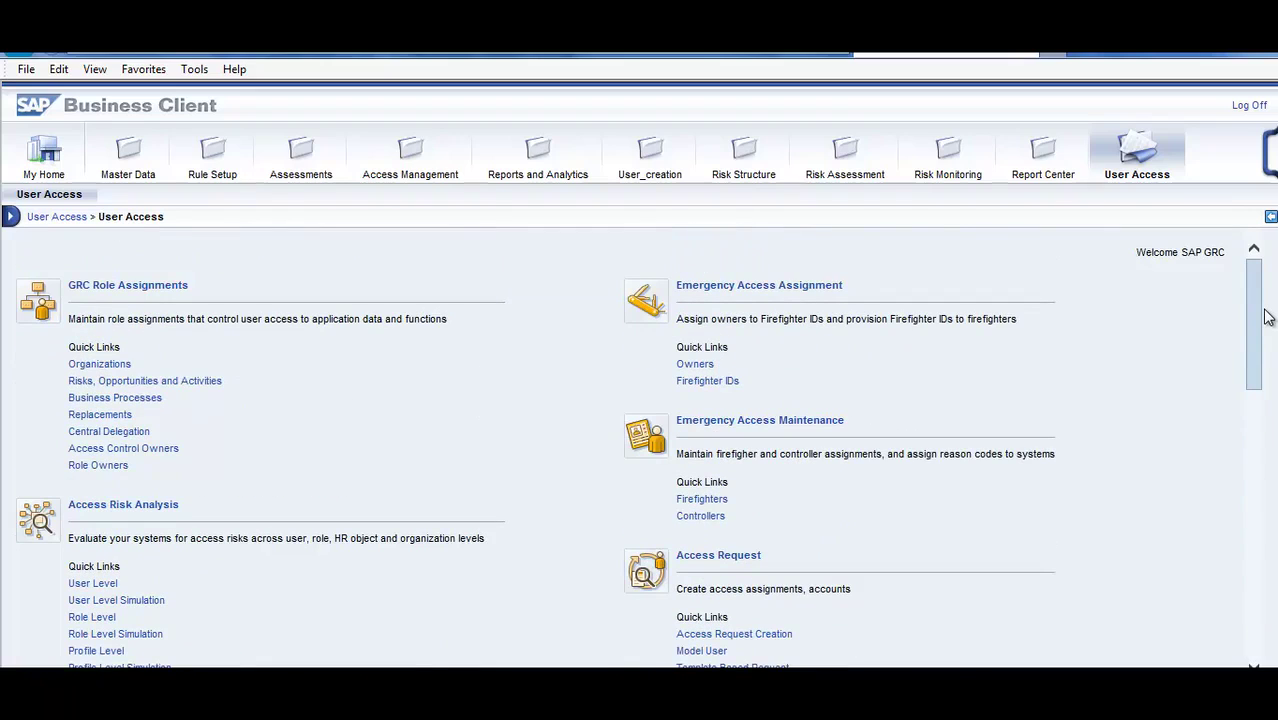